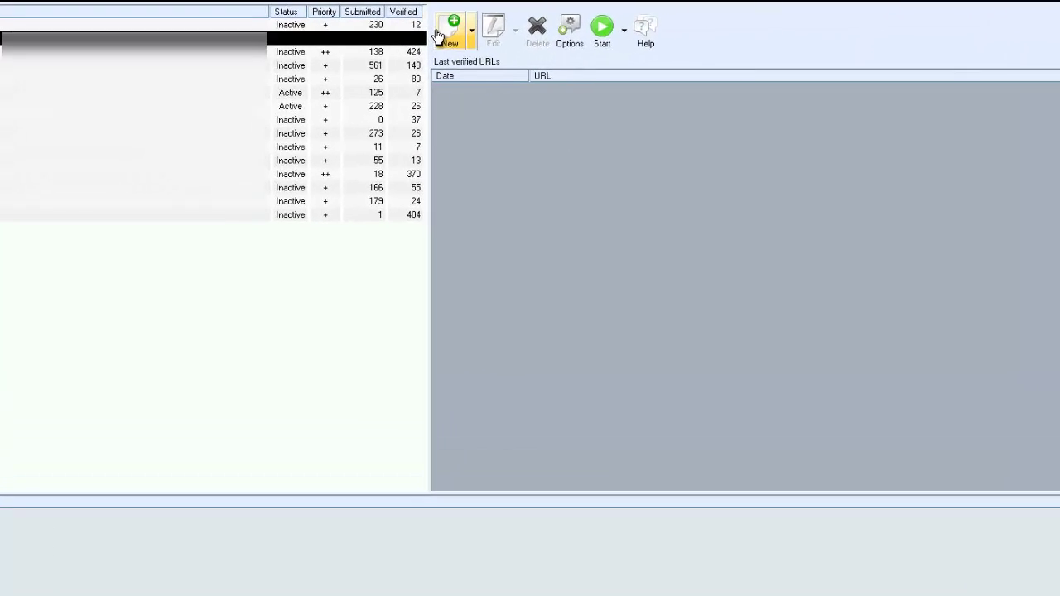
left_click(406, 32)
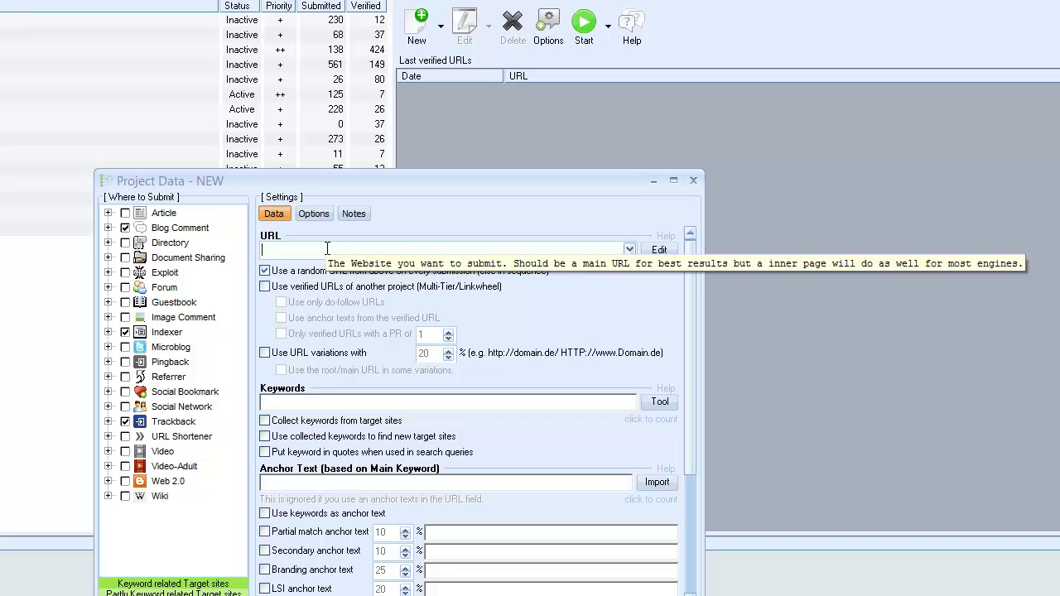
type("http://godofseo.co")
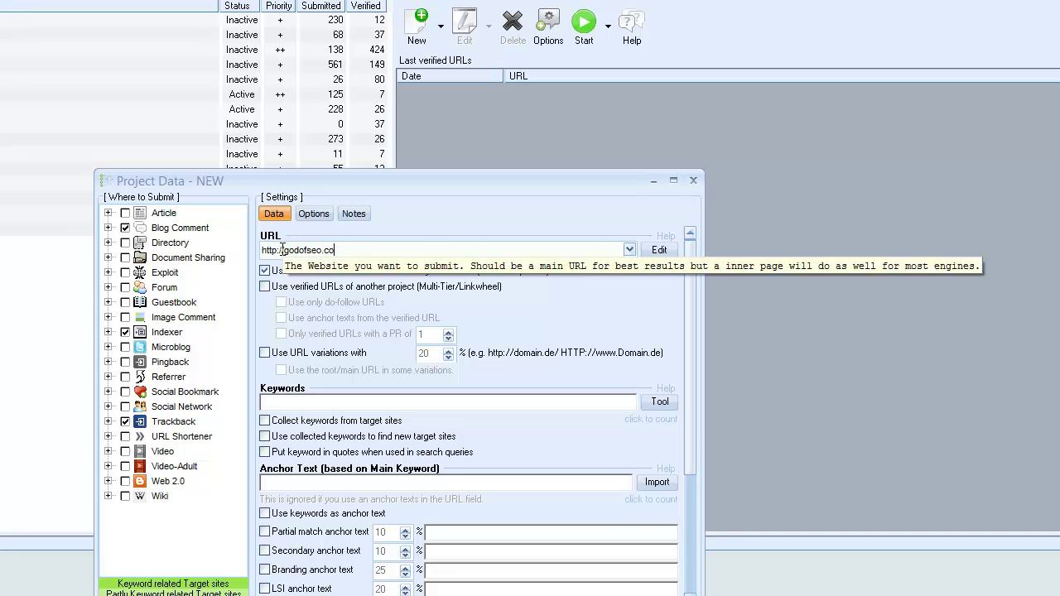
left_click(329, 404)
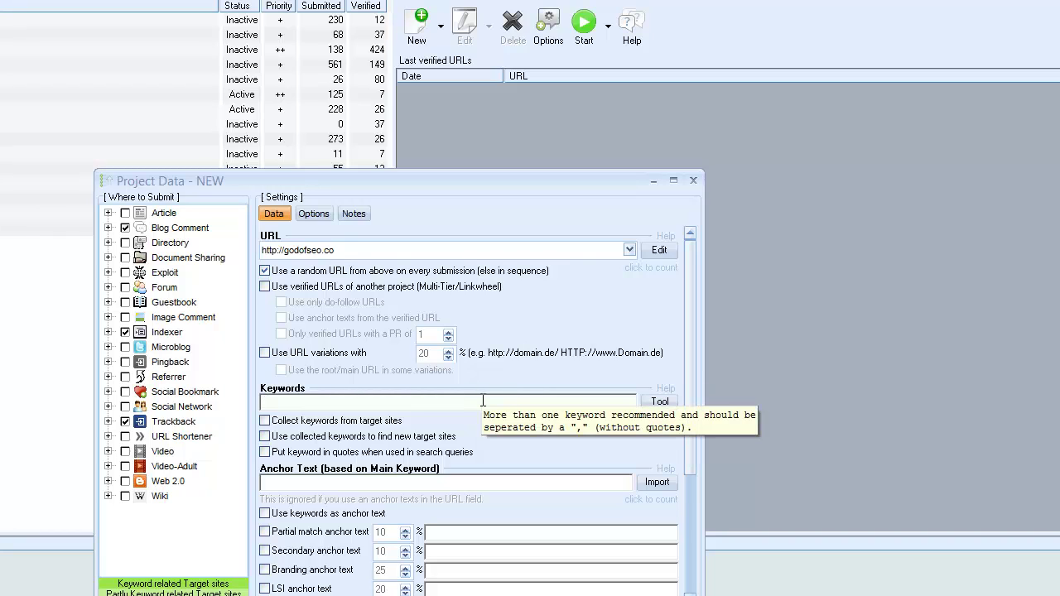
type("internet marketing")
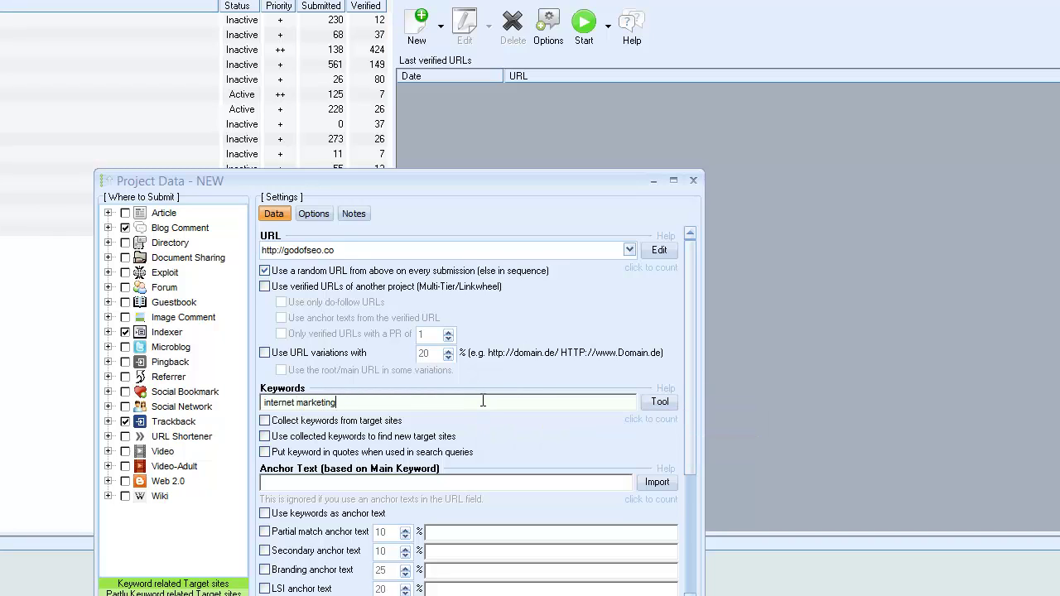
type(" blog, online marketing blog, god of s")
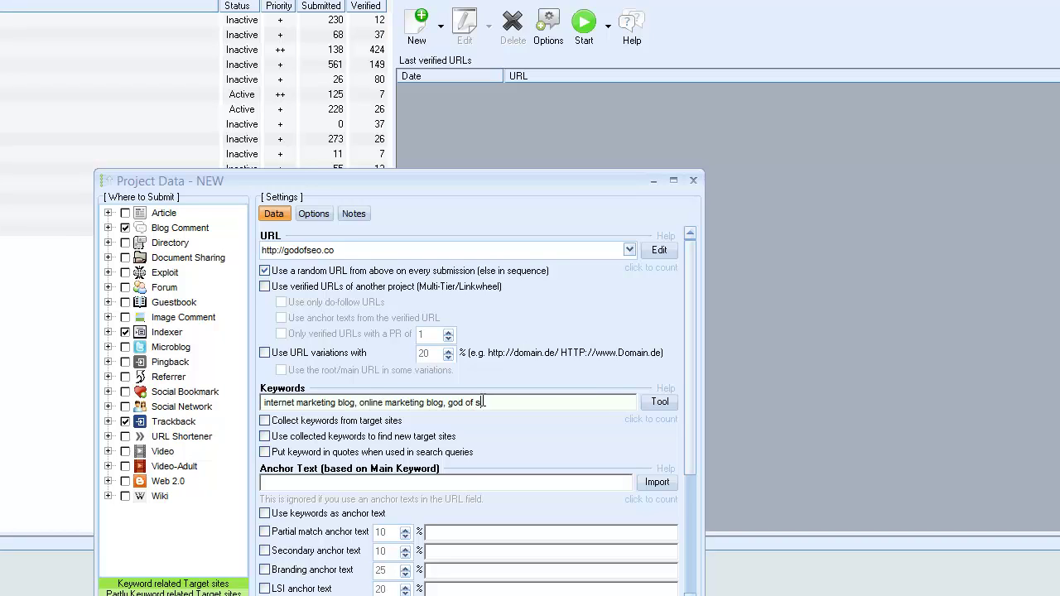
type("eo, godofseo, sem blog, seo blog")
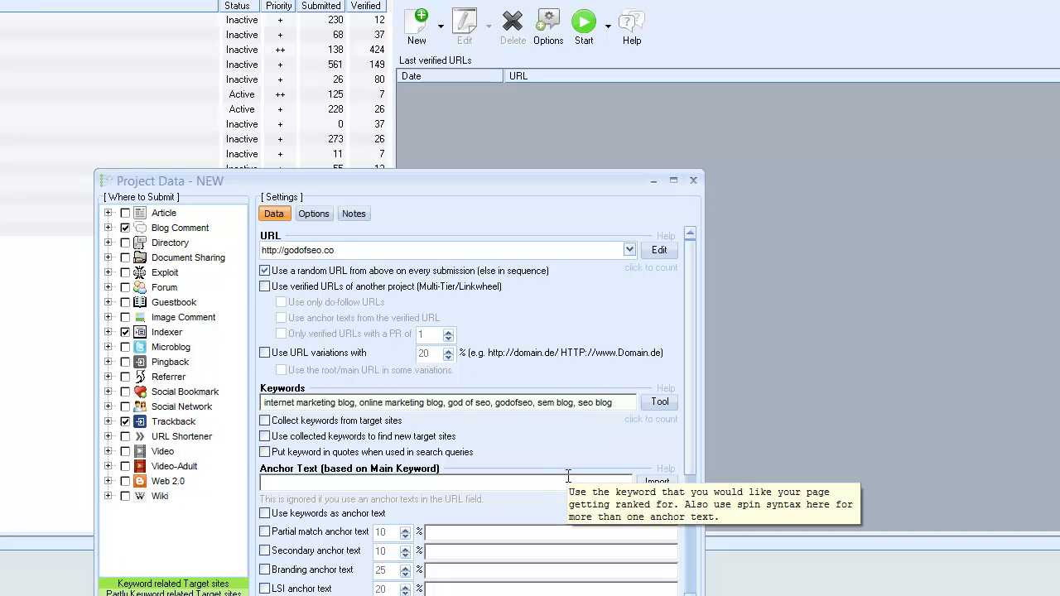
type(", search engine o")
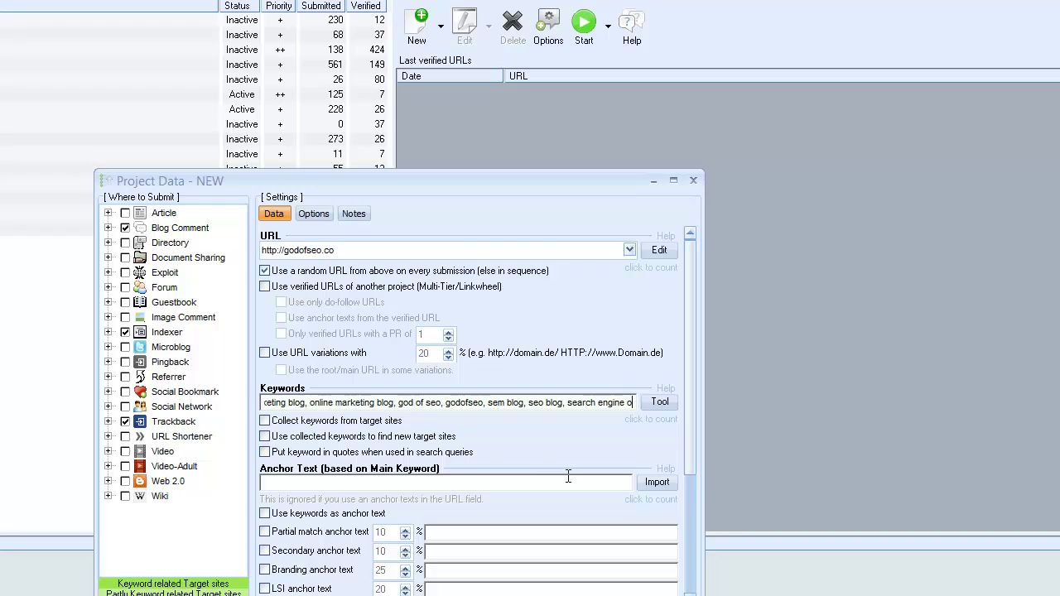
type("ptimization")
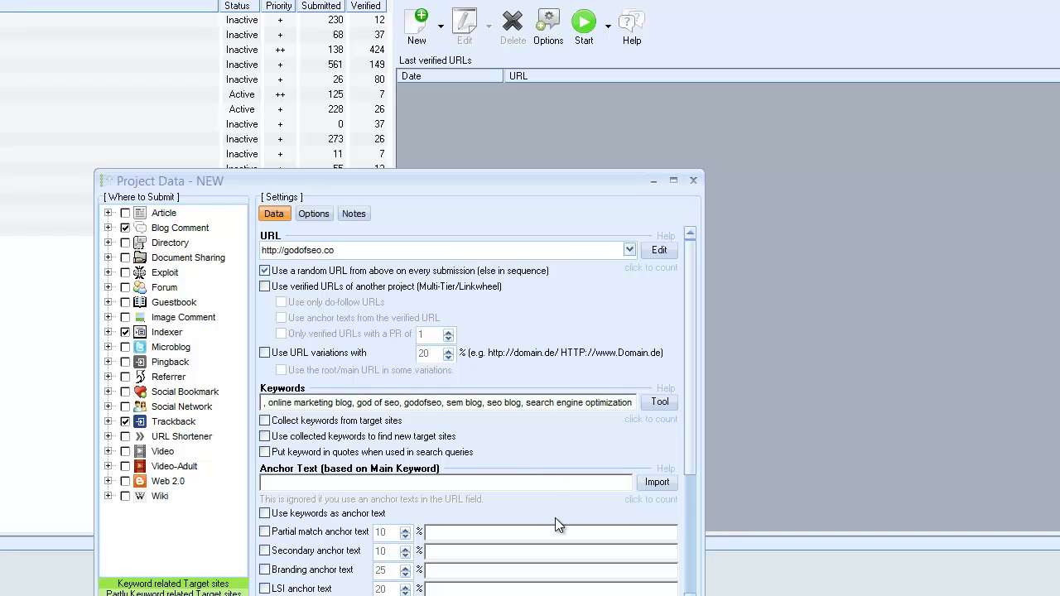
- Use keywords as anchor text; drop Indexer and Trackback, add Microblog, Pingback, Exploit, Article, Web 2.0
left_click(315, 515)
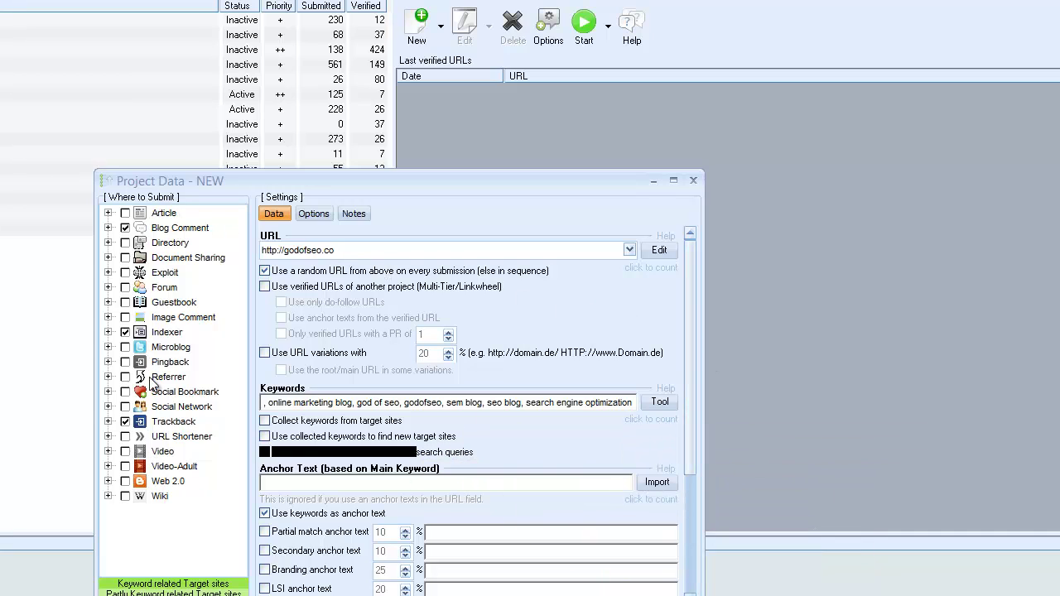
left_click(125, 332)
left_click(127, 422)
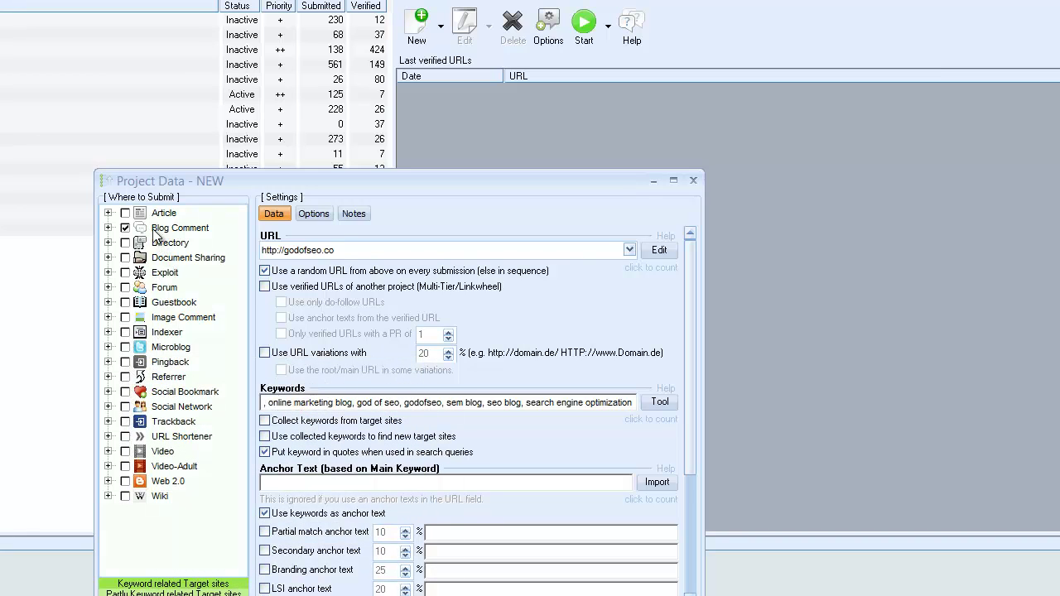
left_click(125, 347)
left_click(125, 362)
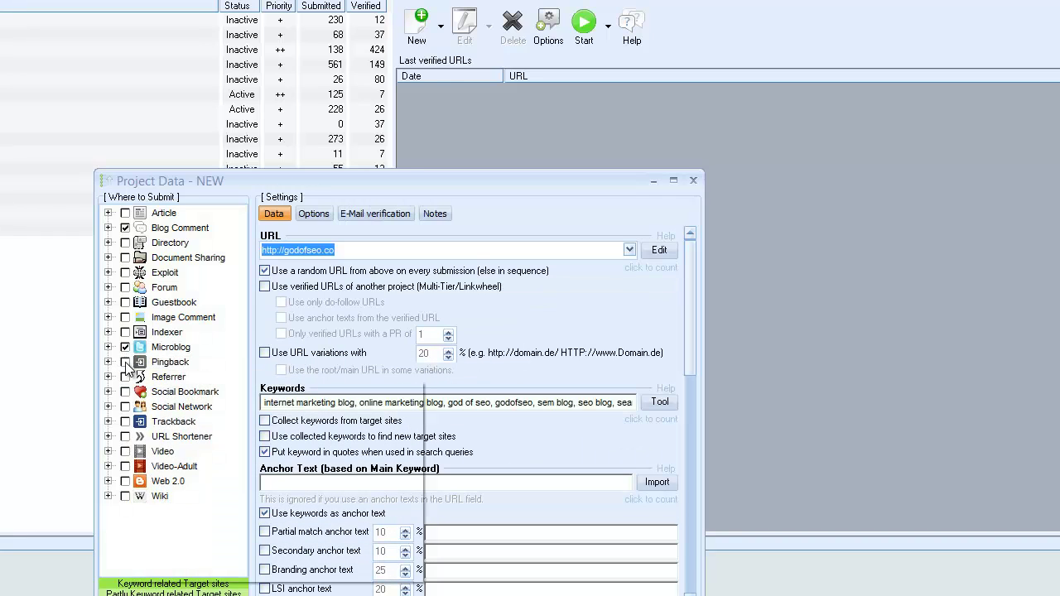
left_click(125, 272)
left_click(126, 227)
left_click(125, 213)
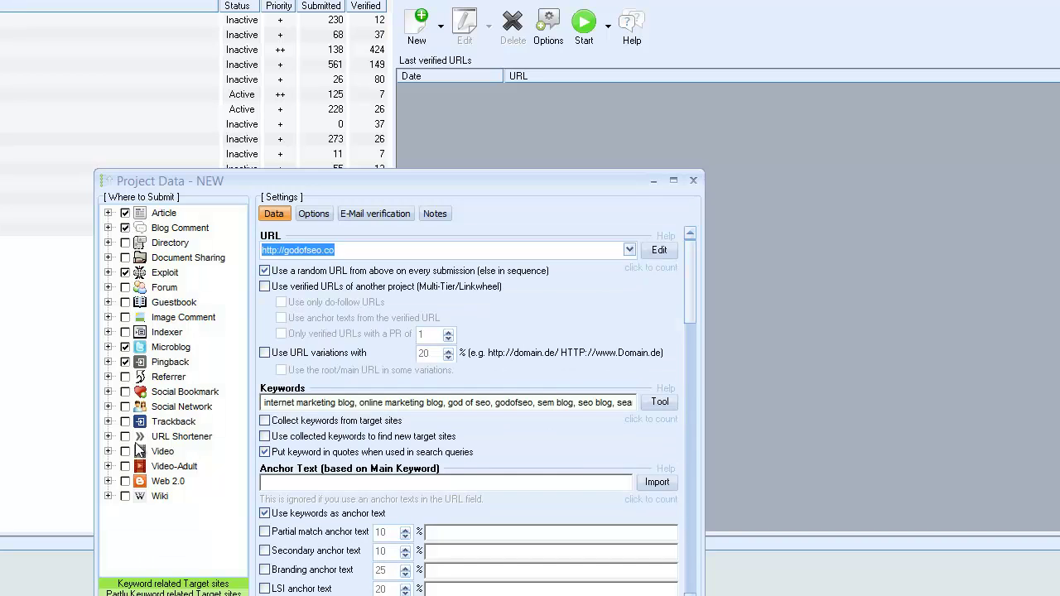
left_click(125, 481)
left_click_drag(694, 290, 690, 351)
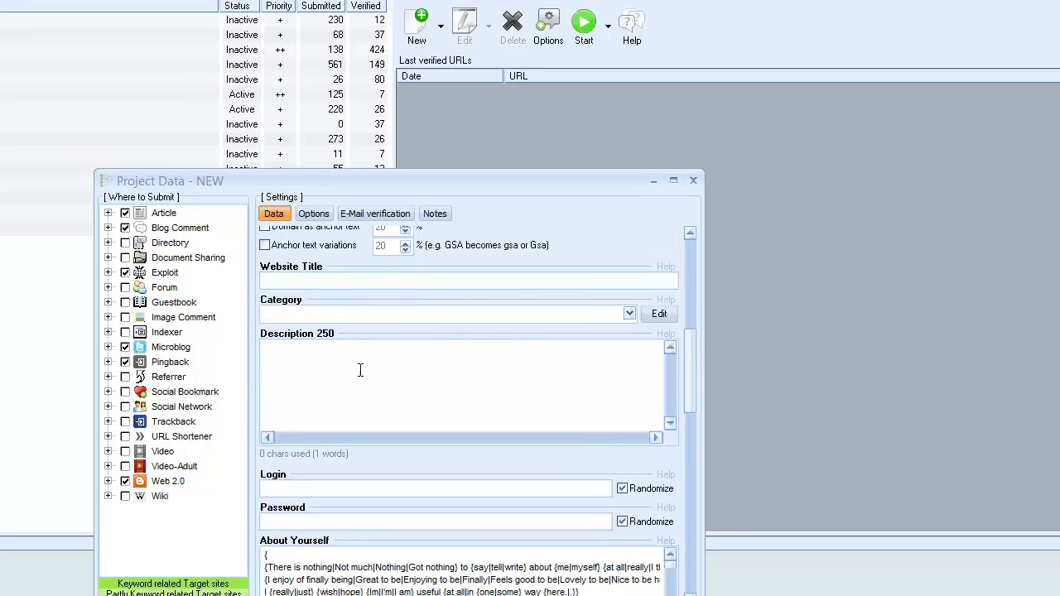
scroll(692, 395, "down", 2)
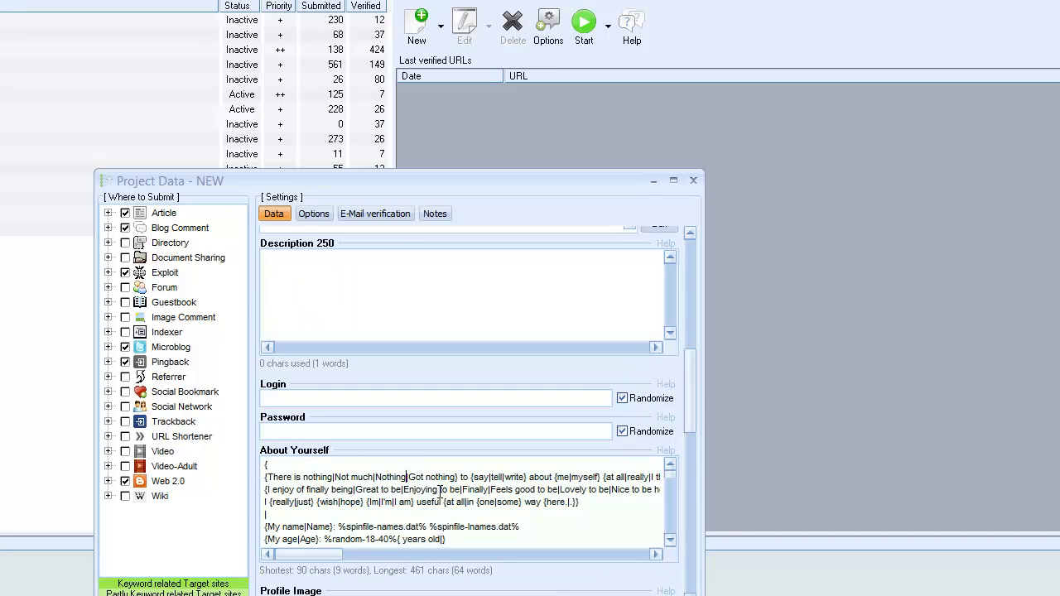
scroll(689, 425, "down", 6)
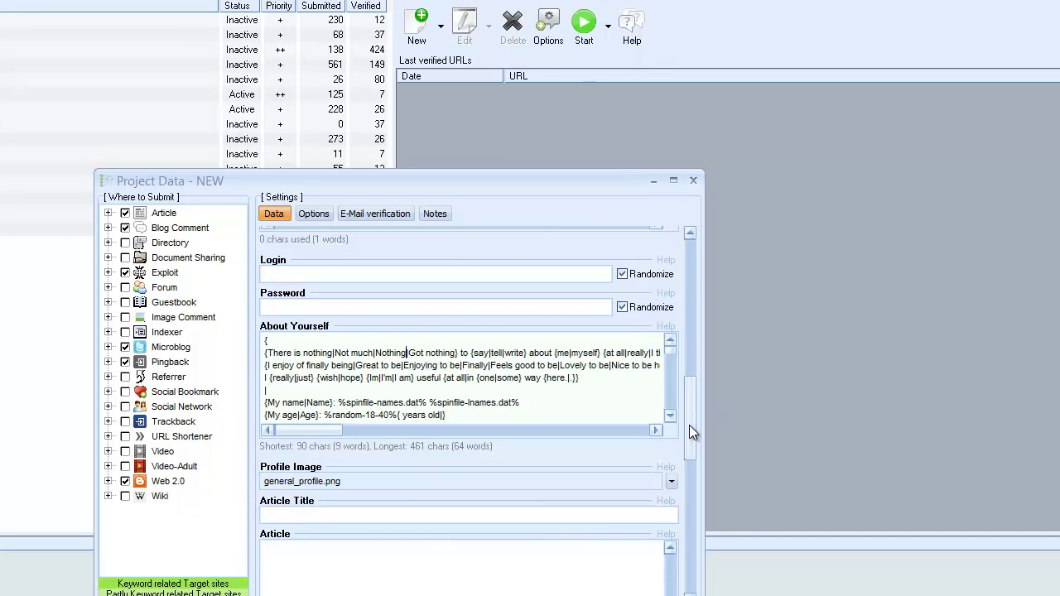
left_click(401, 380)
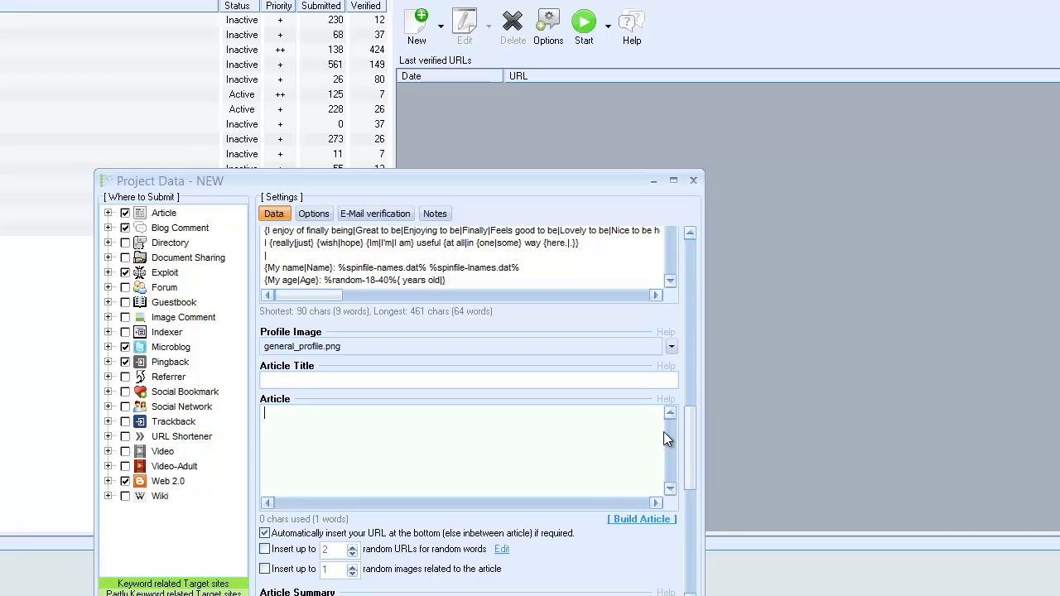
scroll(689, 459, "down", 5)
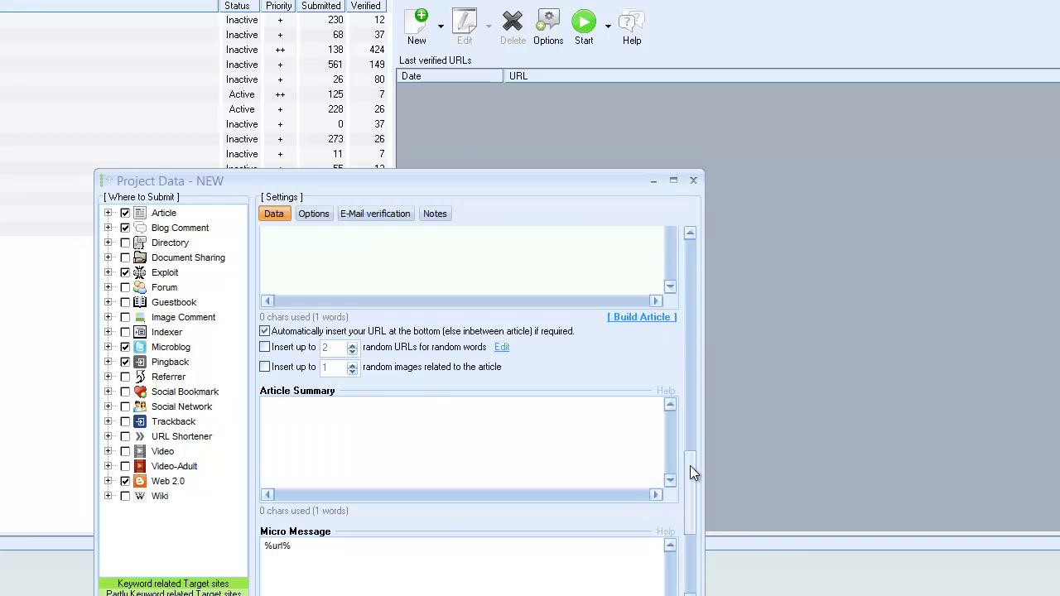
left_click(628, 322)
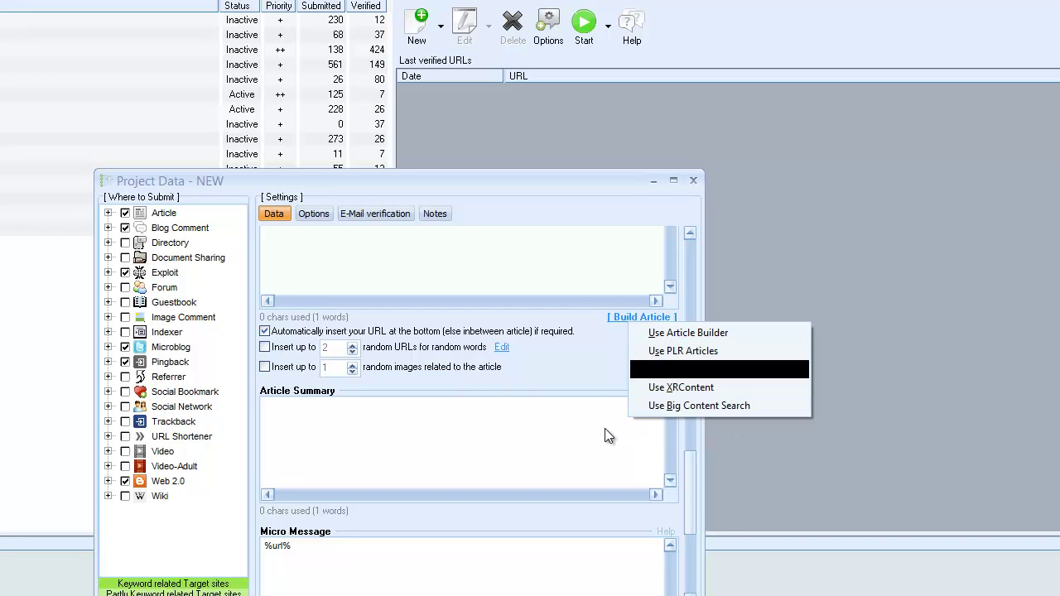
left_click(546, 447)
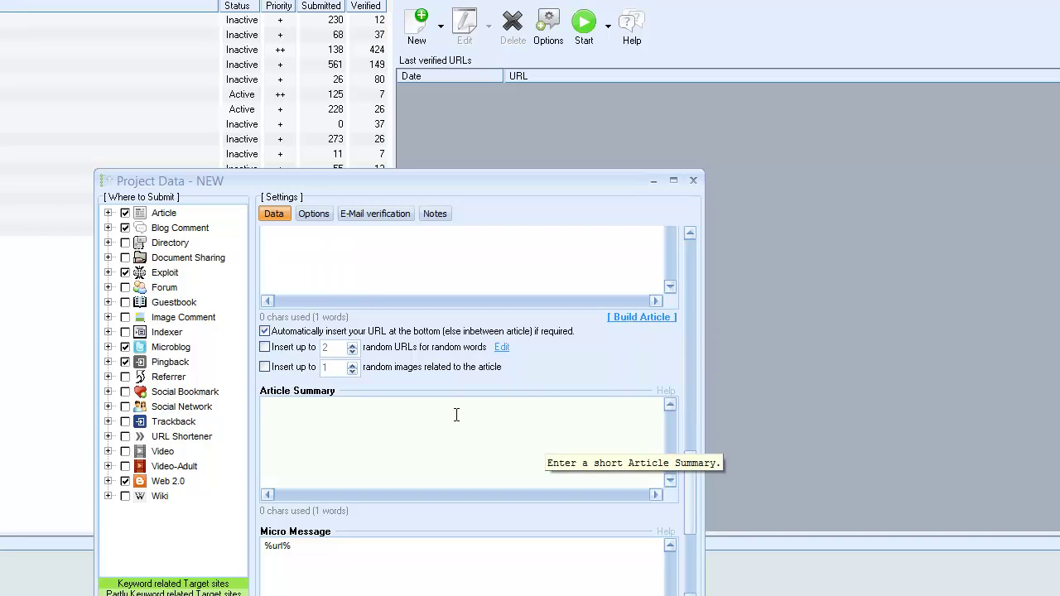
left_click(690, 502)
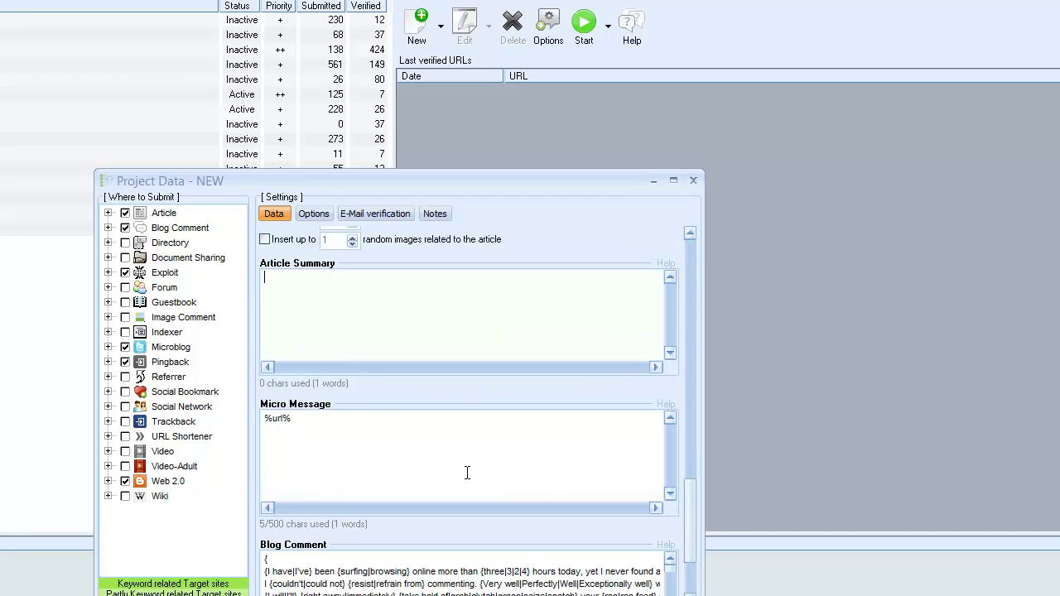
scroll(700, 458, "up", 5)
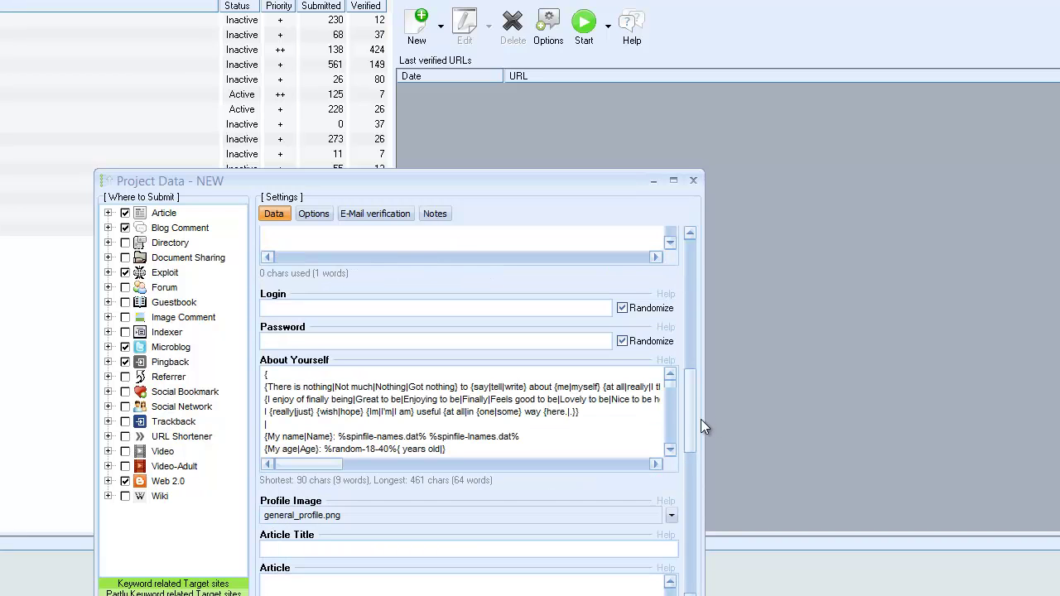
scroll(695, 376, "up", 2)
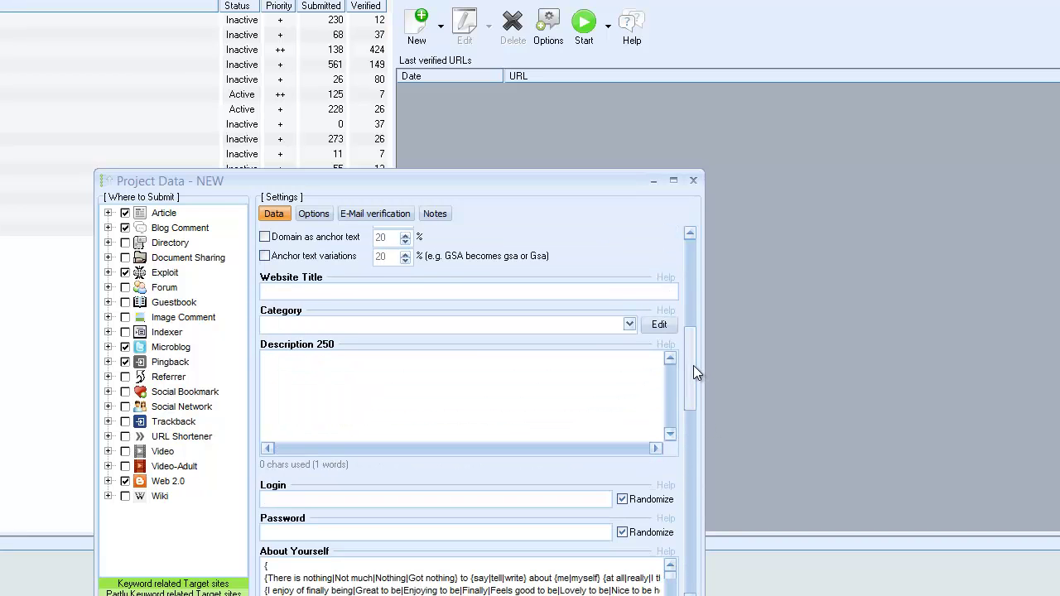
- In the category editor, add Blog and Marketing as levels under Root
left_click(656, 325)
left_click(510, 352)
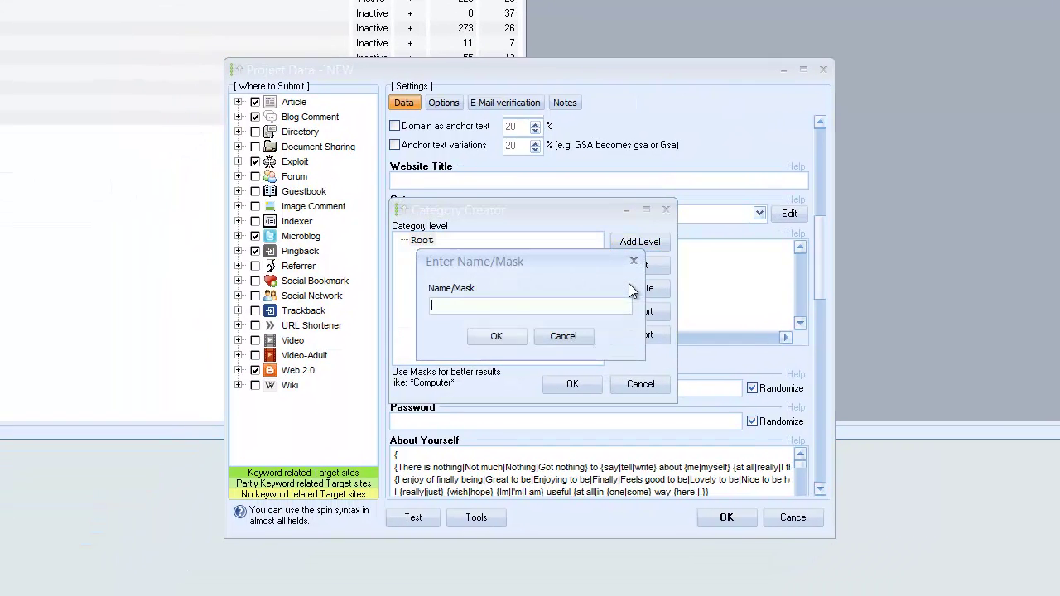
type("Blog")
key("Return")
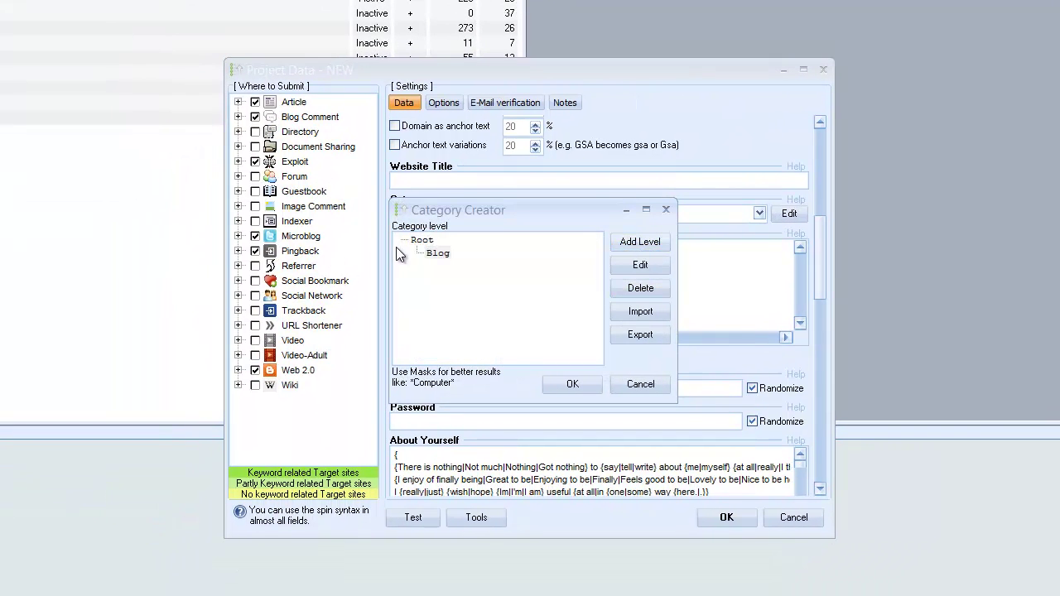
left_click(421, 240)
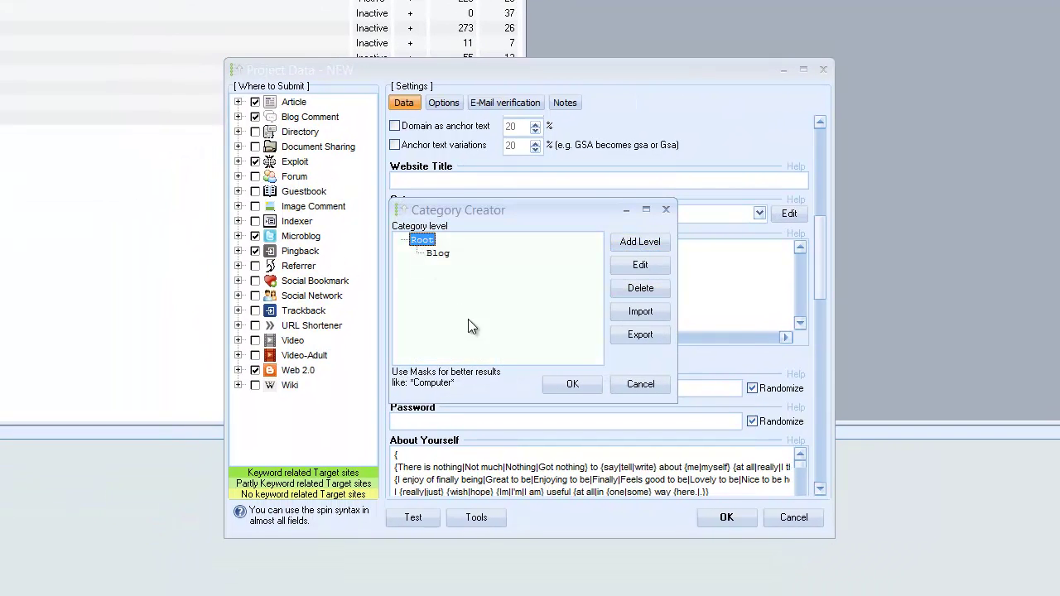
left_click(617, 245)
type("Marketing")
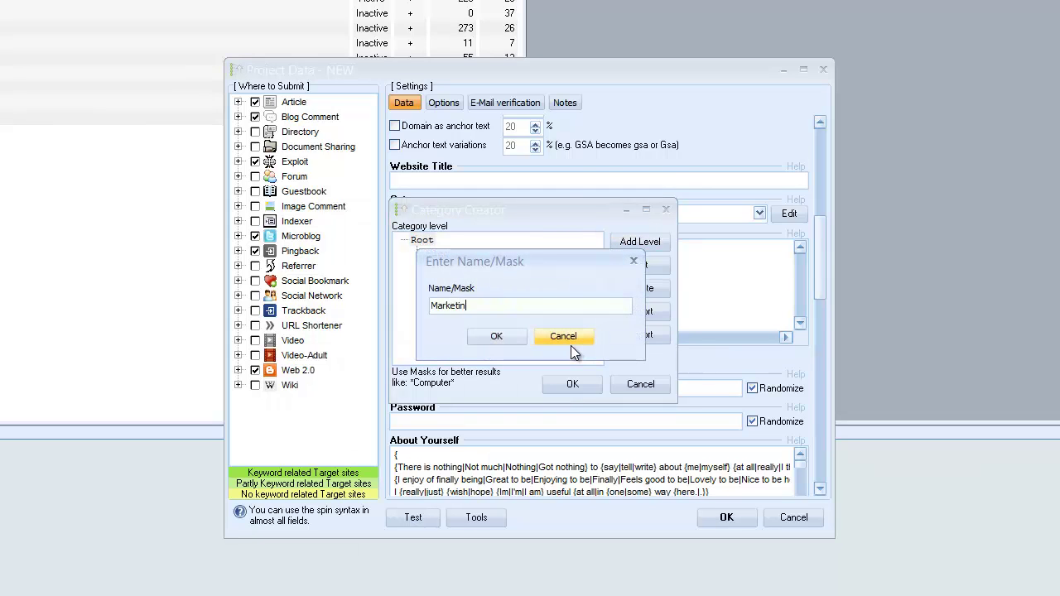
key("Return")
- Add Internet and Business categories under Root and save the category list
left_click(422, 240)
left_click(641, 241)
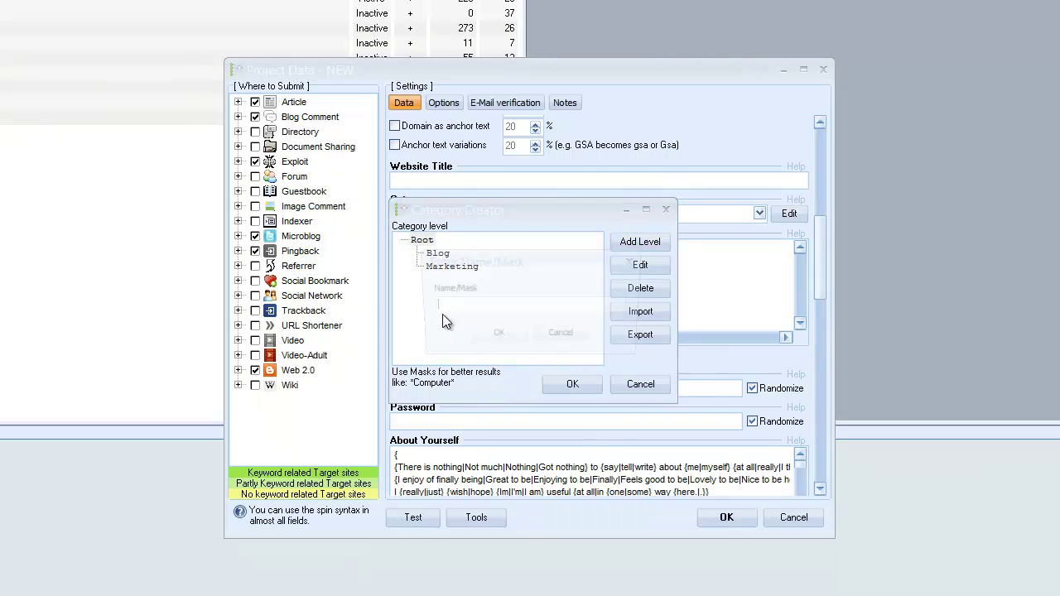
type("Internet")
key("Return")
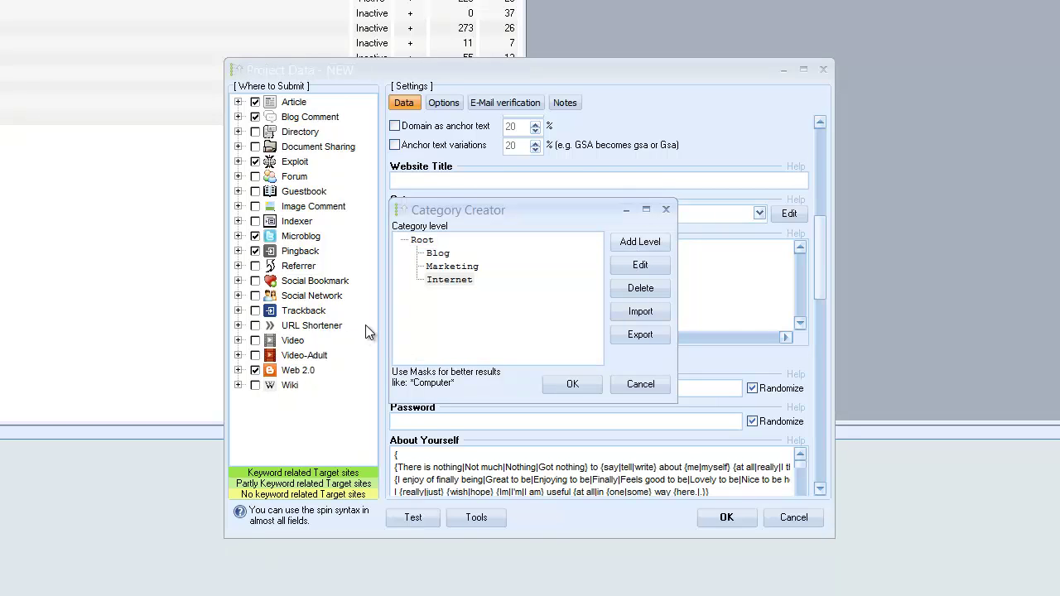
left_click(422, 240)
left_click(623, 239)
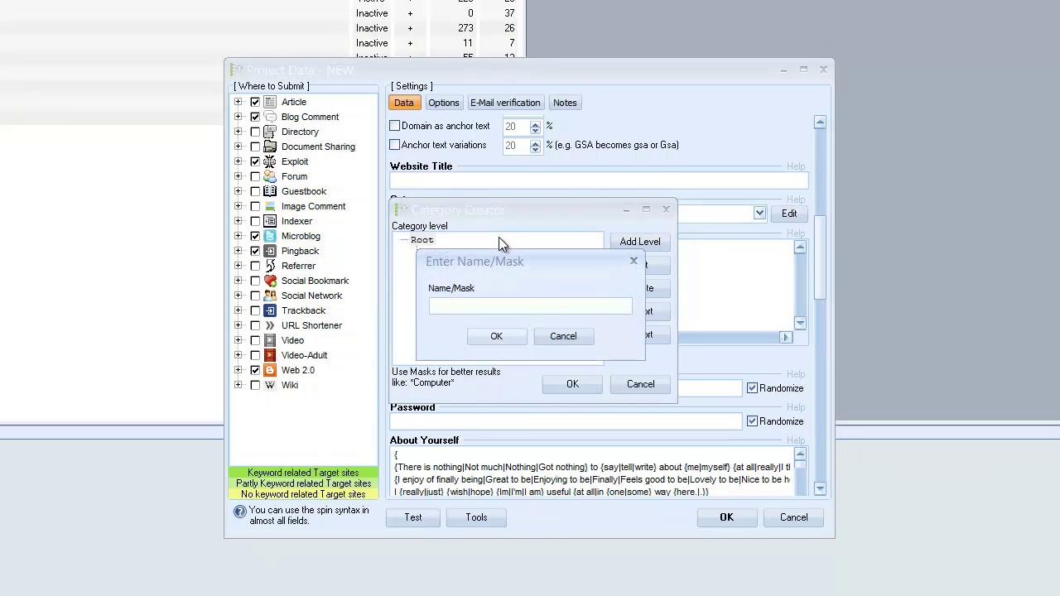
type("Business")
key("Return")
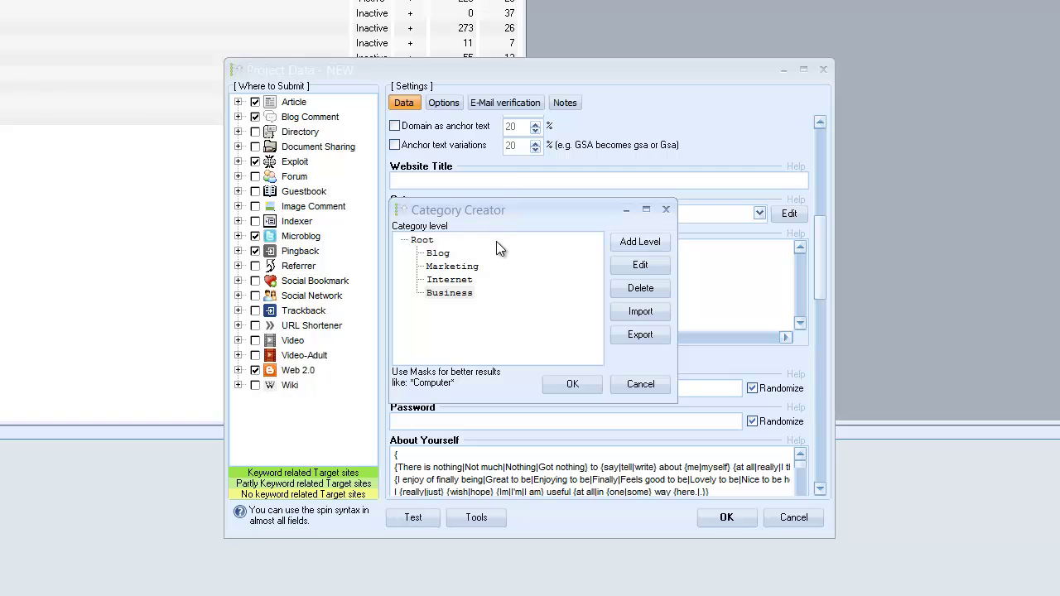
left_click(563, 382)
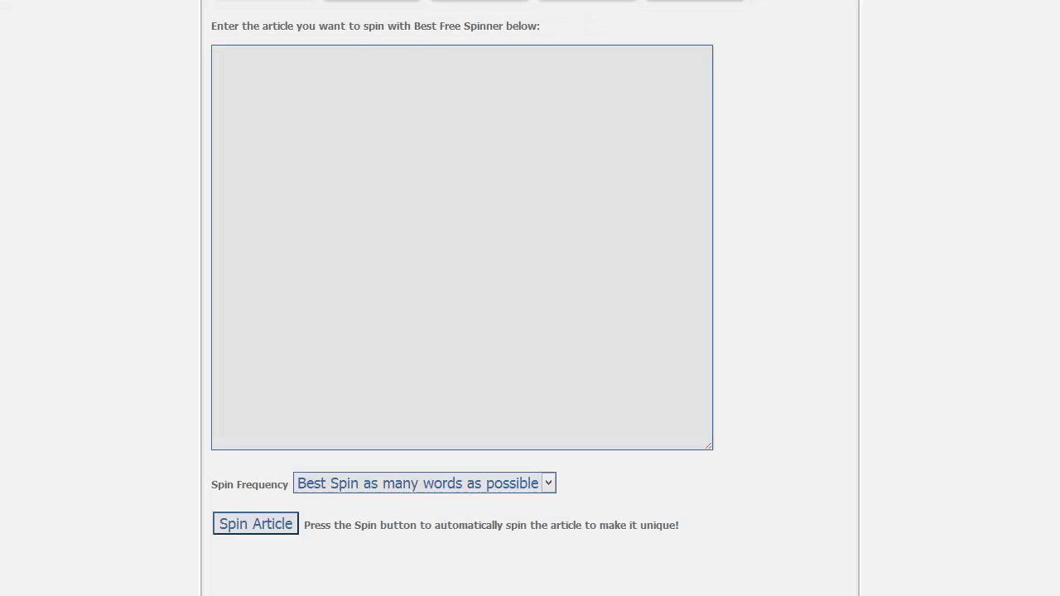
- Spin the text 'God of SEO, Internet Marketing Blog and Online Business Blog' in Best Free Spinner
left_click(617, 43)
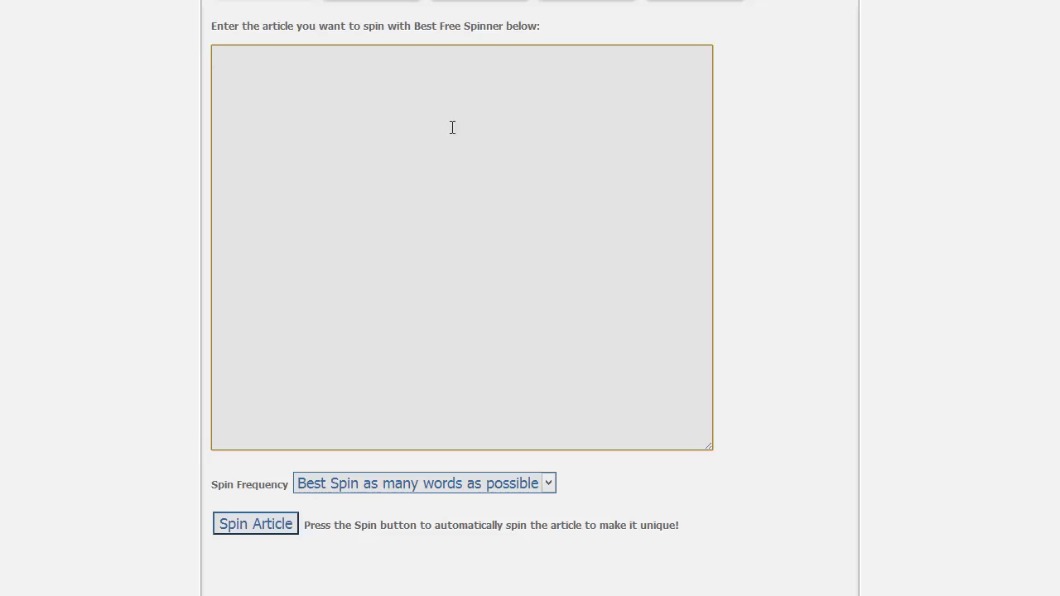
type("God of SEO, Internet")
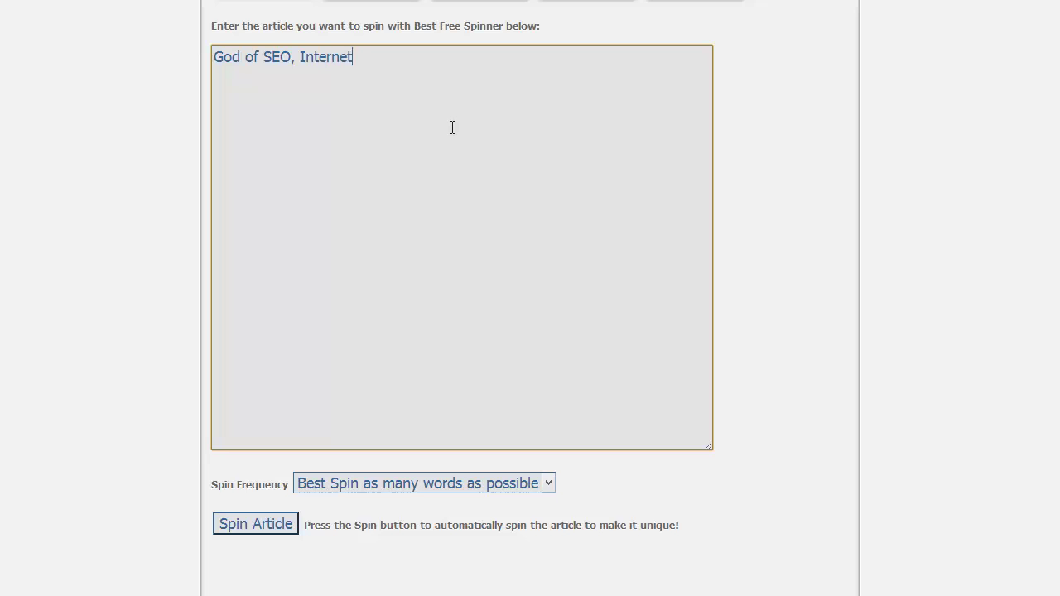
type(" Marketing Blog ")
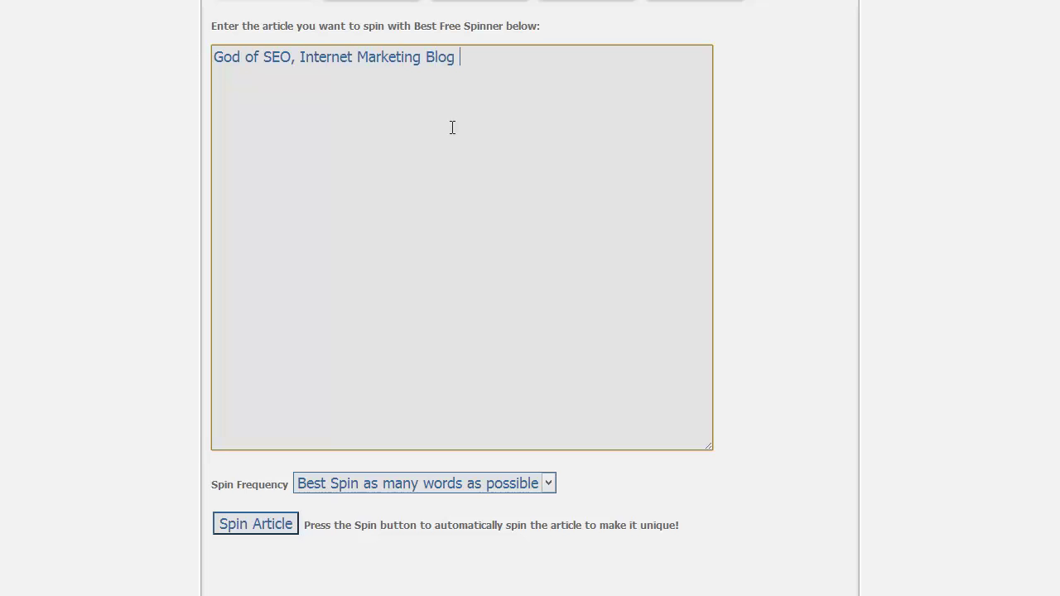
type("and Online Business Blog")
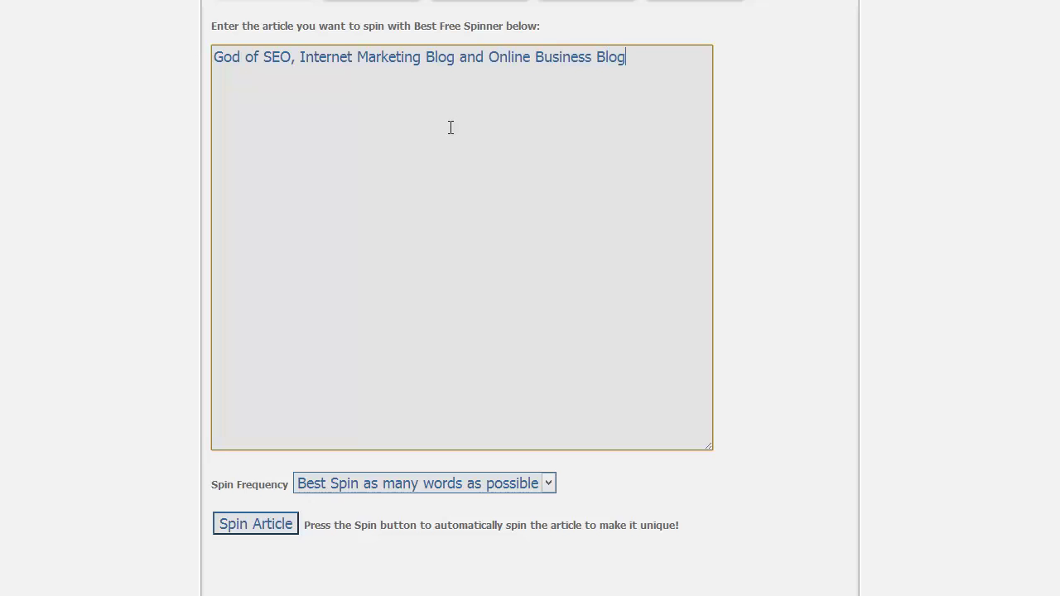
left_click(264, 521)
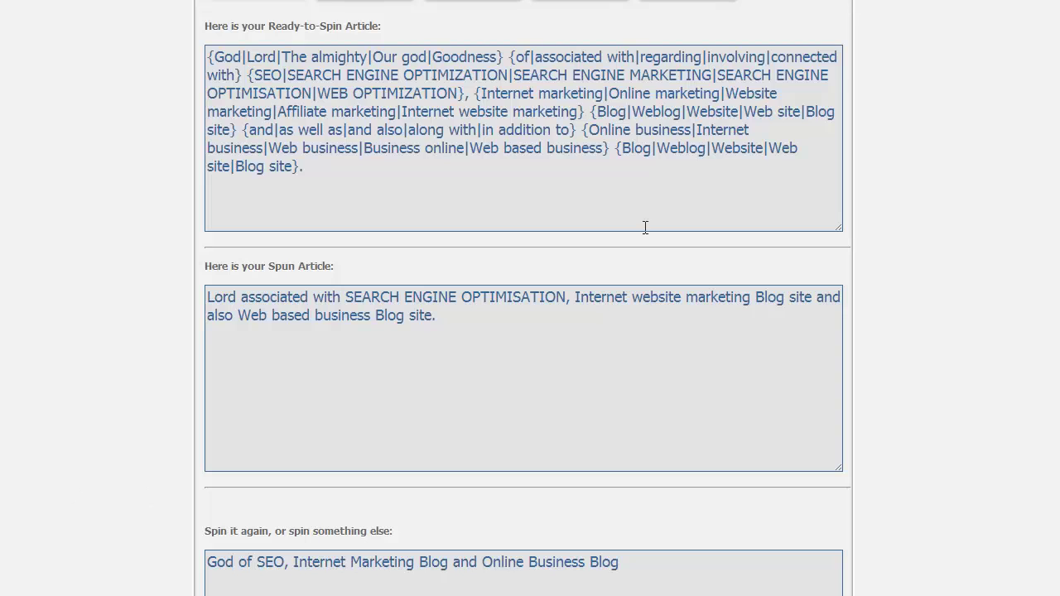
- Copy the spun title syntax into the project's Website Title field
left_click(358, 110)
key("ctrl+c")
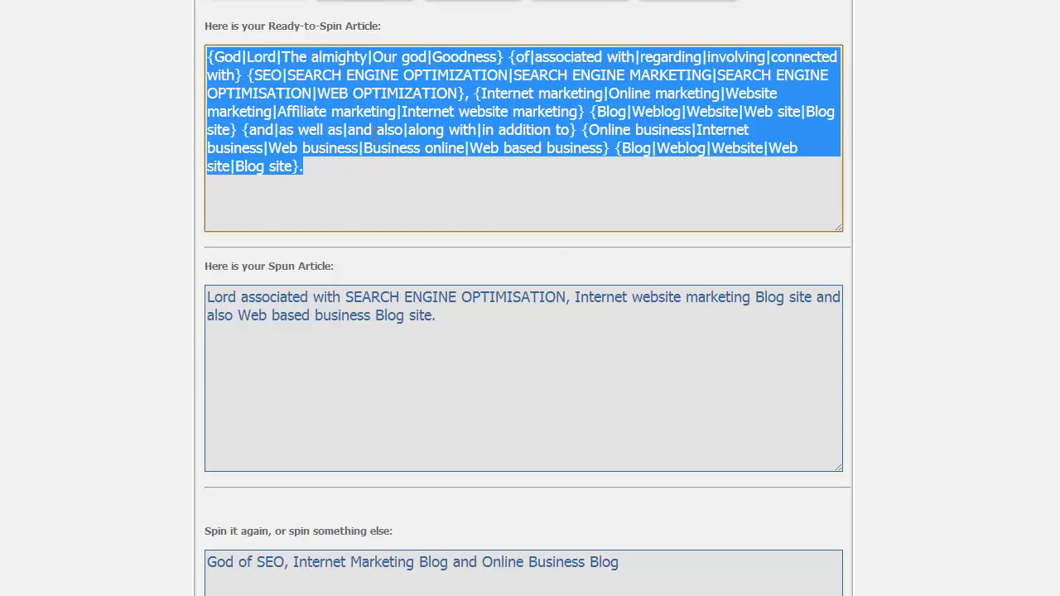
key("alt+Tab")
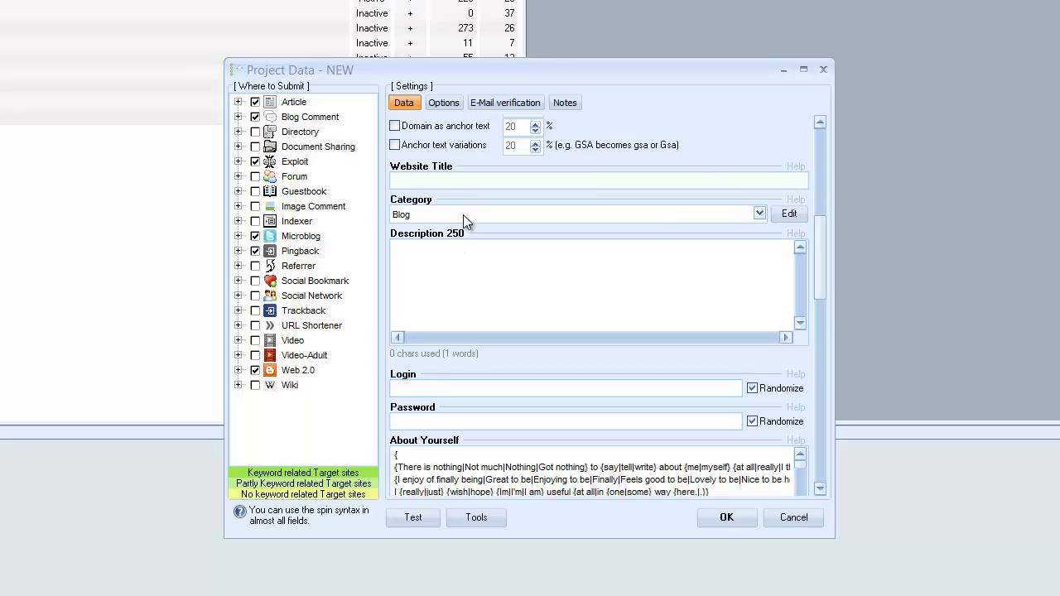
key("ctrl+v")
key("alt+Tab")
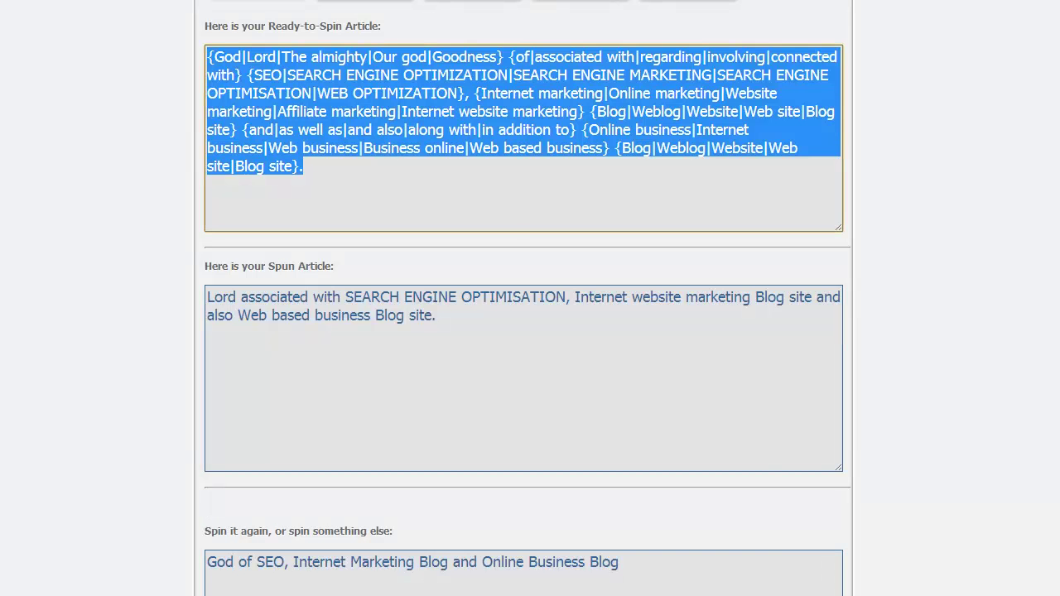
- Spin a description of God of SEO as an Internet Marketing Blog focused on backlink building
left_click(333, 178)
key("alt+Left")
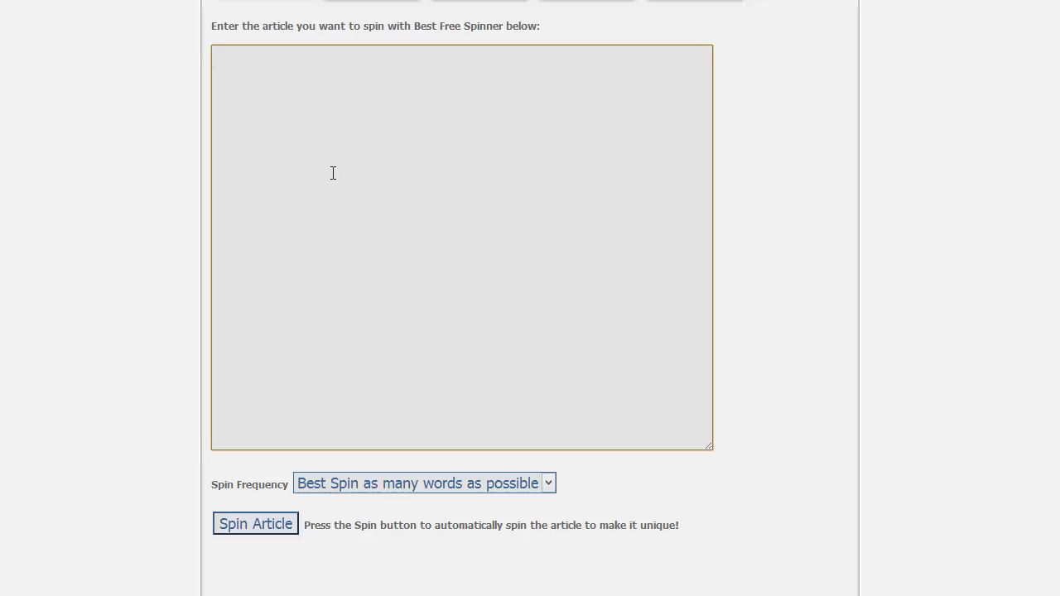
type("God of SEO i")
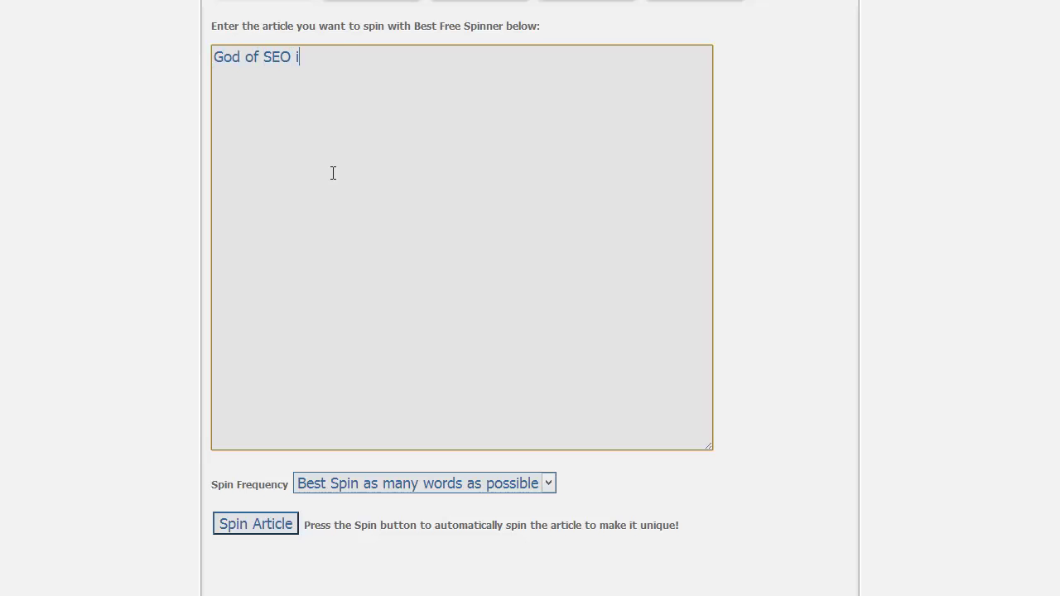
type("s an online mar")
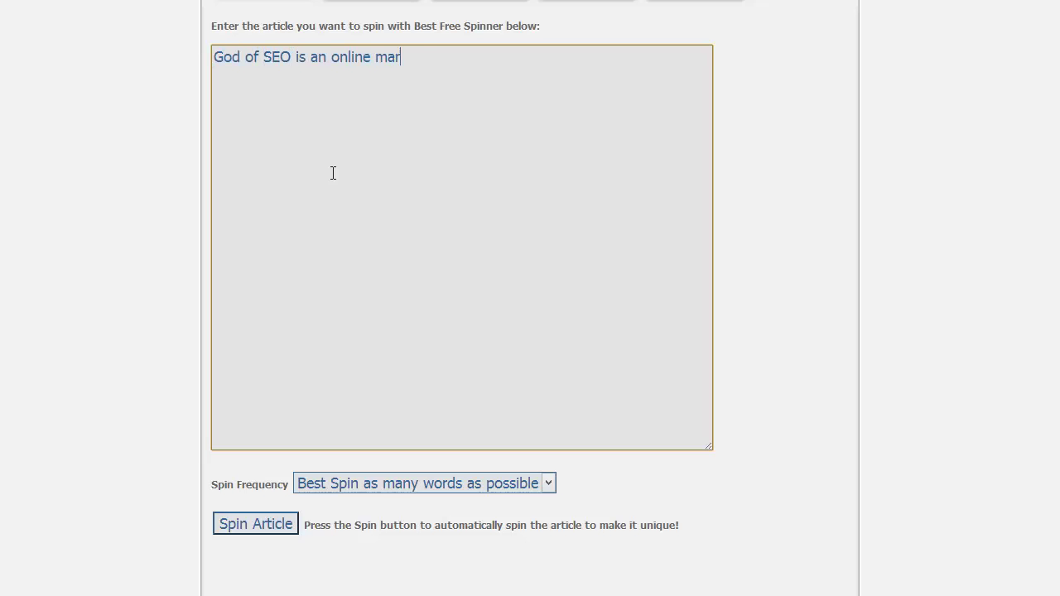
type("keting blog c")
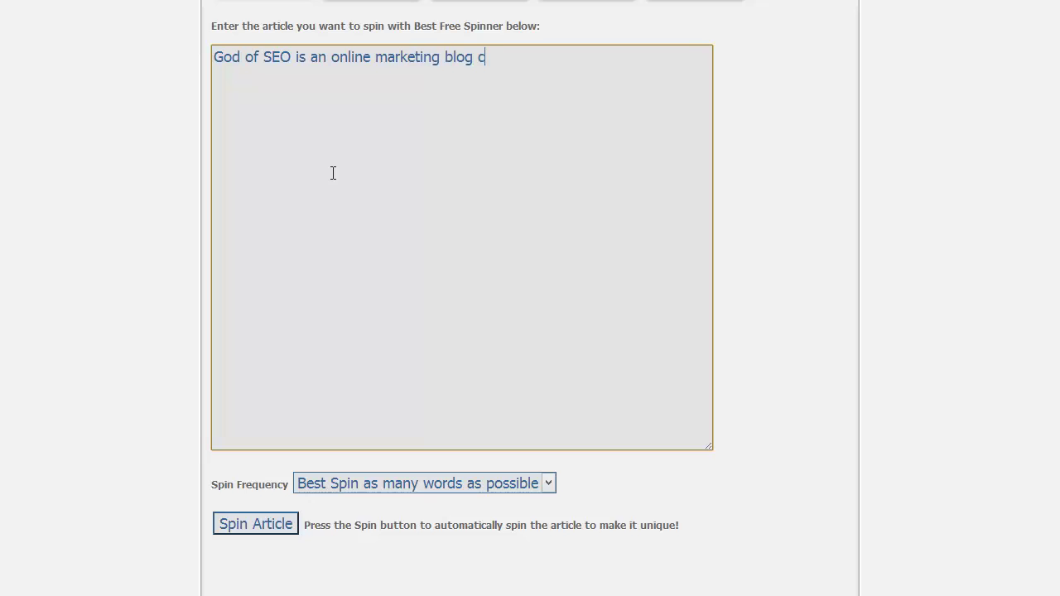
type("reated by my")
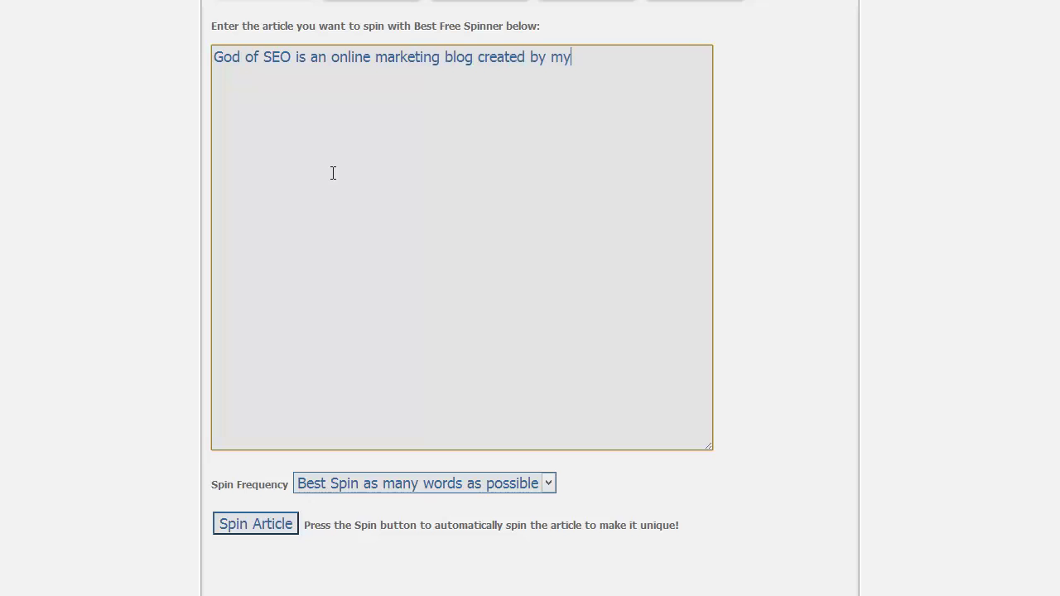
type("self,")
key("F12")
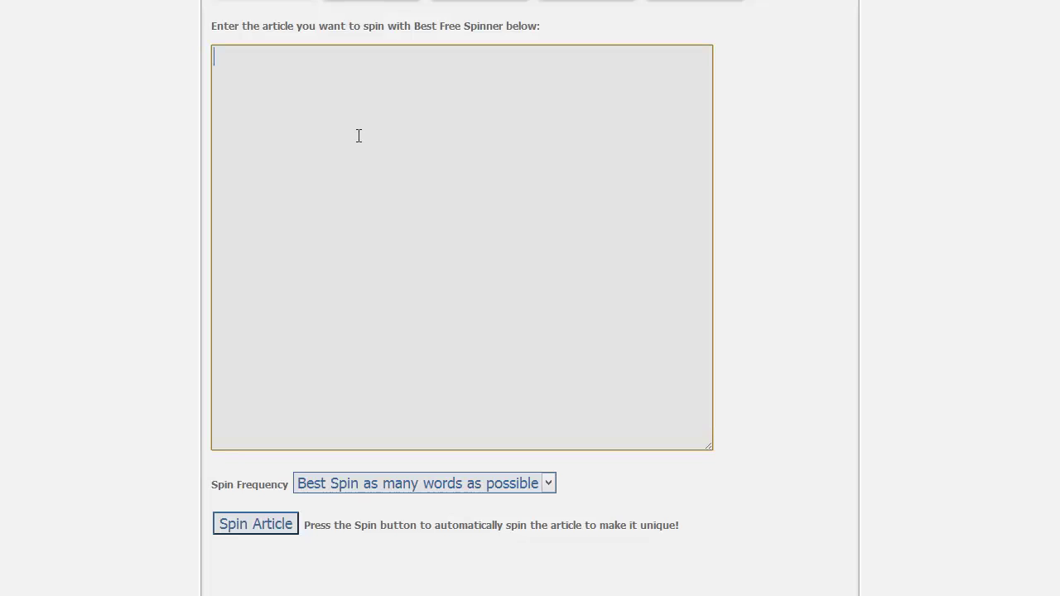
type("God of SEO is an Intern")
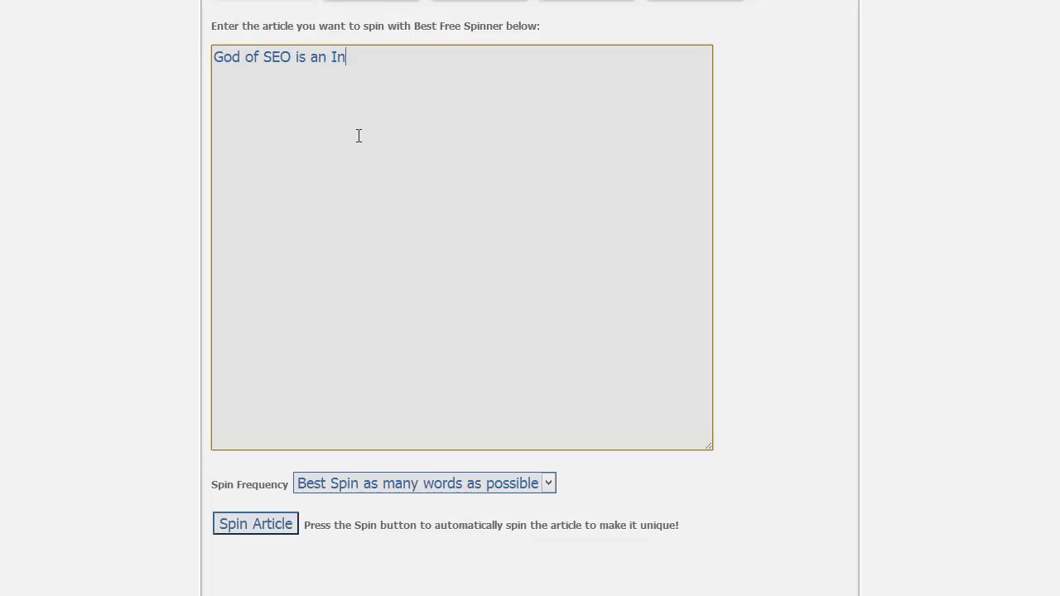
type("et Marketing B")
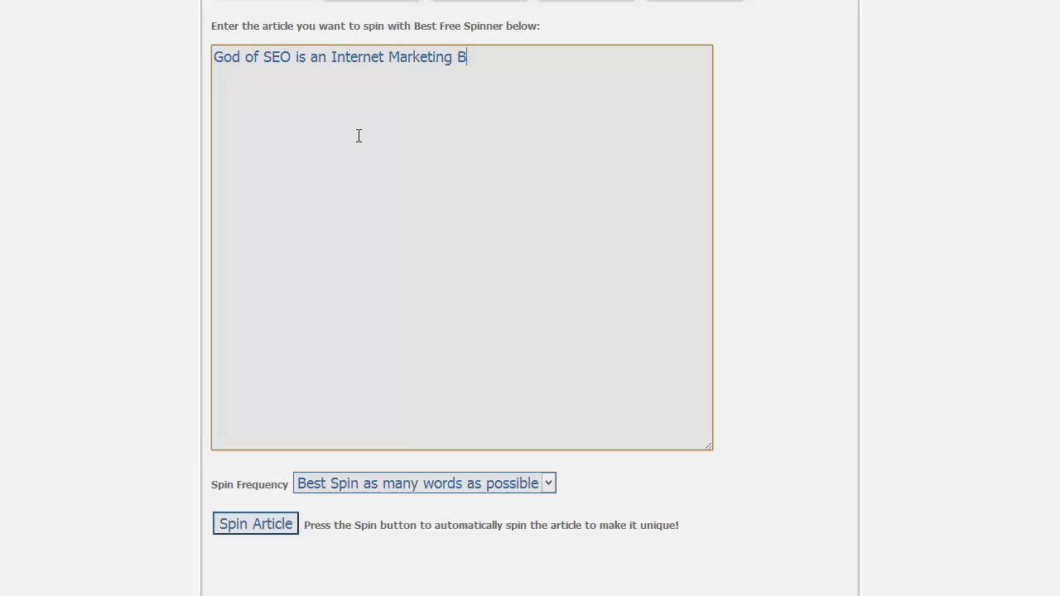
type("log by myself, ")
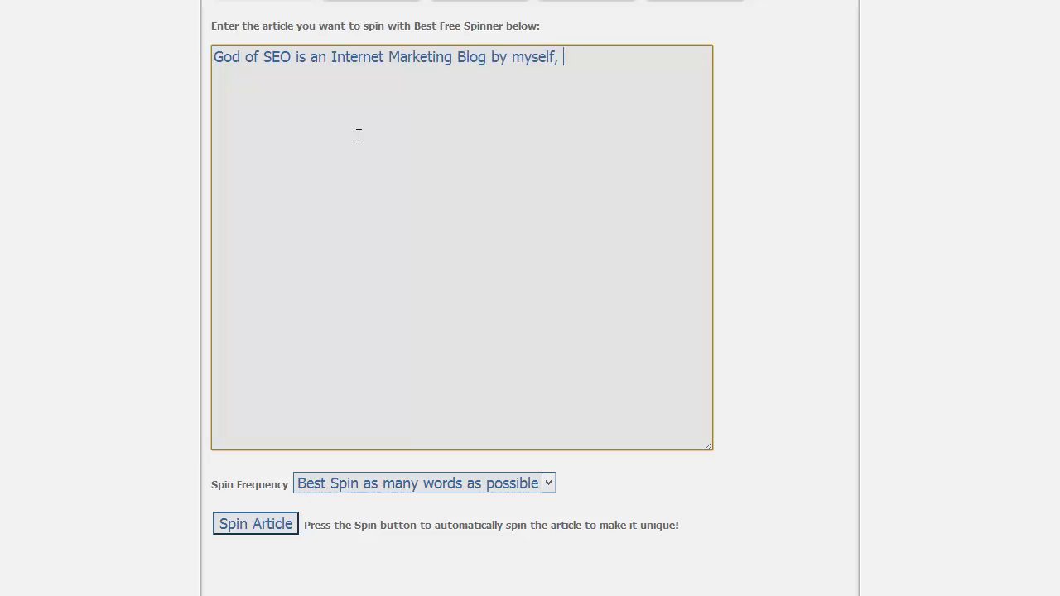
type("Charles Floate ")
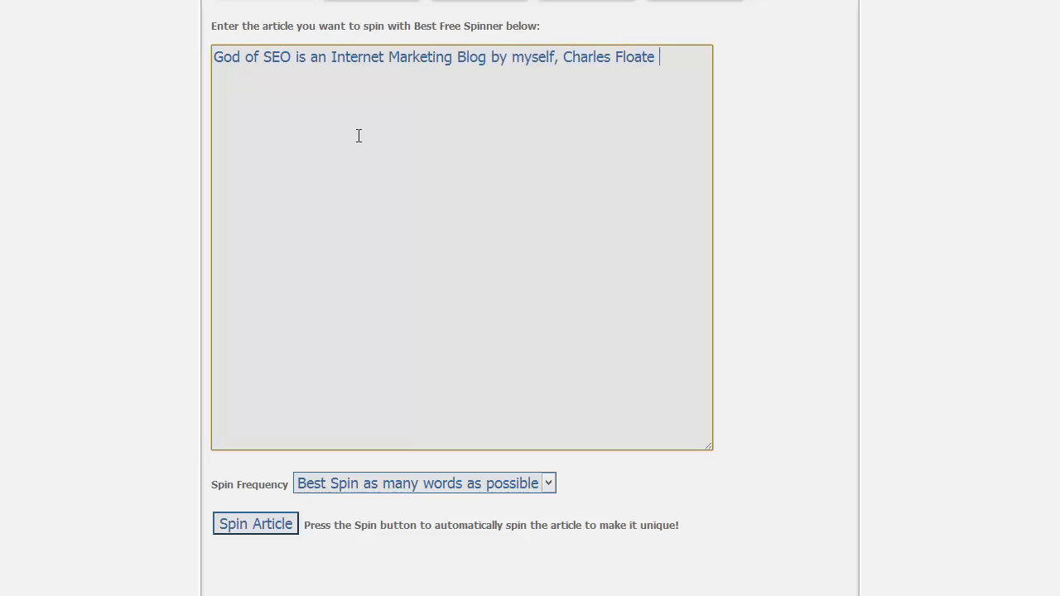
type("that specializes in")
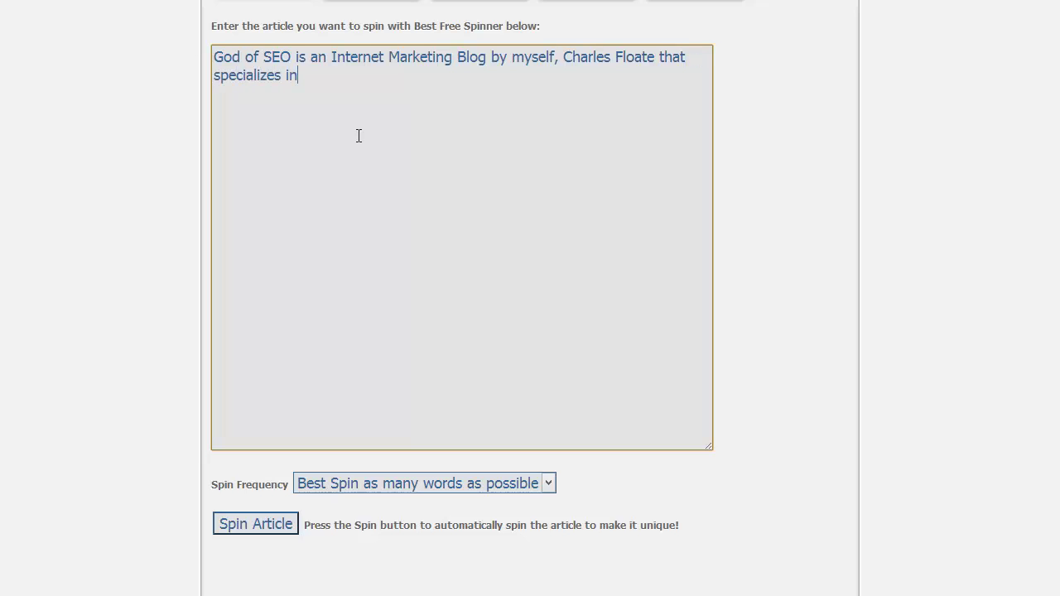
type(" backlink building.")
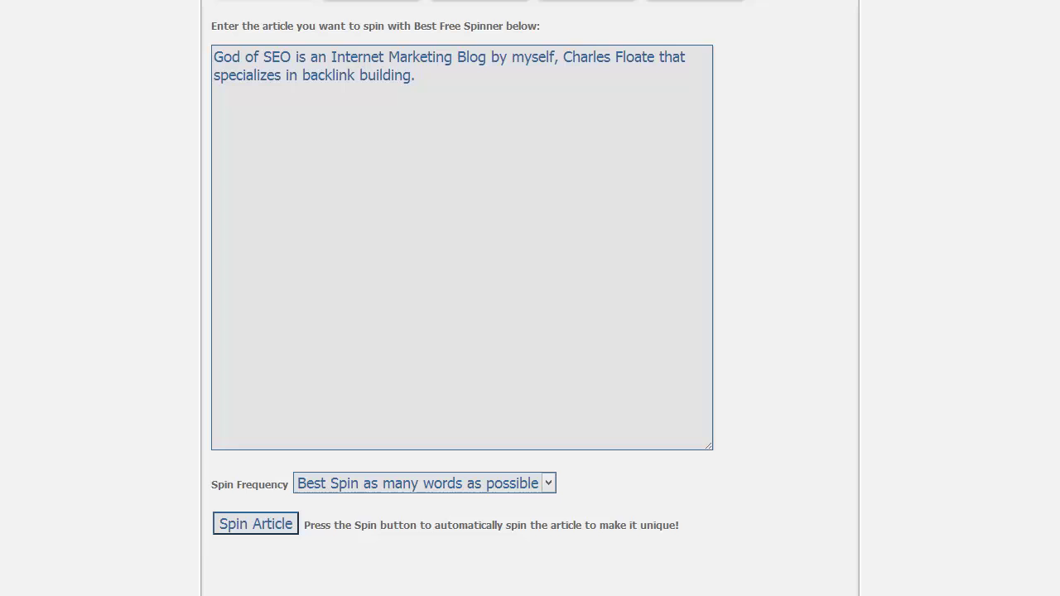
left_click(239, 518)
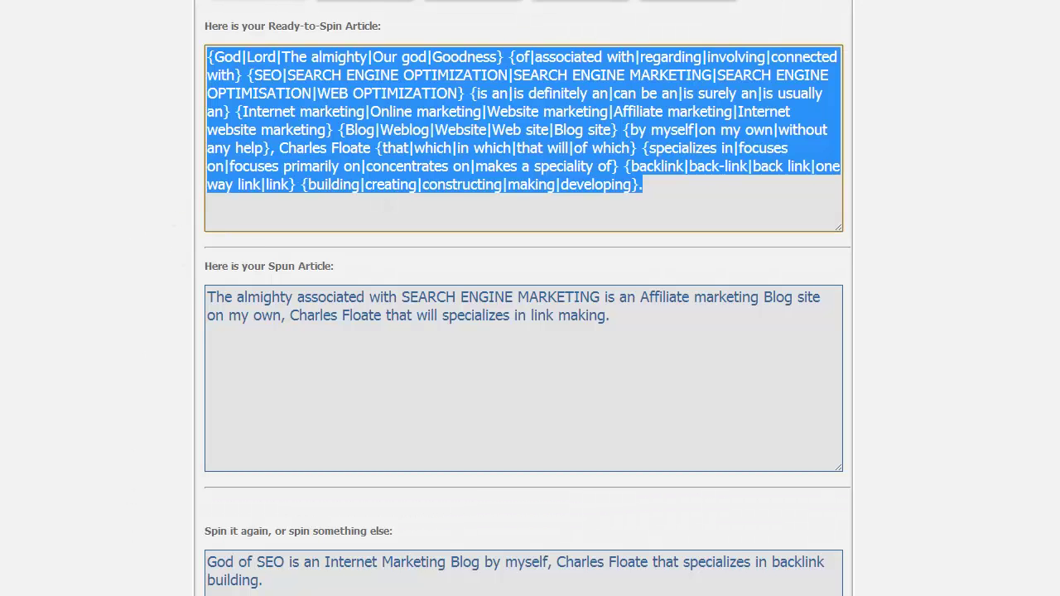
left_click(162, 594)
- Paste the spun description into Description 250 and scroll down to the Article section
type("{God|Lord|The almighty|Our god|Goodness} {of|associated with|regarding|involving|connected with} {SEO|SEARCH ENGINE OPTIMIZATION|SEARCH ENGINE MARKETING|SEARCH ENGINE OPTIMISATION|WEB OPTIMIZATION} {is an|is definitely an|can be an|is surely an|is usually an} {Internet marketing|Online marketing|Website marketing|Affiliate marketing|Internet website marketing} {Blog|Weblog|Website|Web site|Blog site} {by myself|on my own|without any help}, Charles Floate {that|which|in which|that will|of which} {specializes in|focuses on|focuses primarily on|concentrates on|makes a speciality of} {backlink|back-link|back link|one way link|link} {building|creating|constructing|making|developing}.")
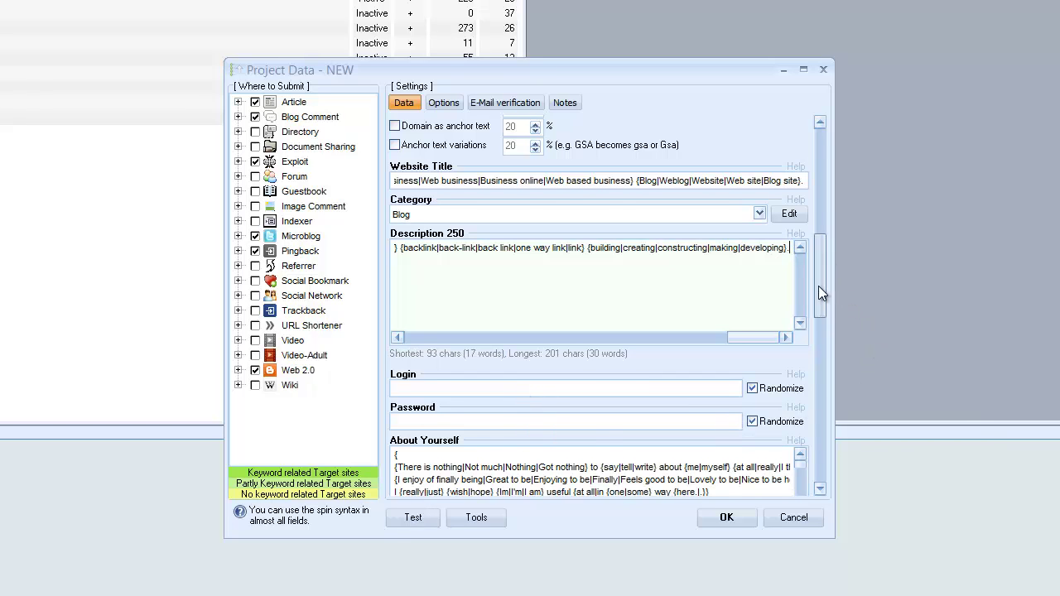
scroll(818, 286, "down", 3)
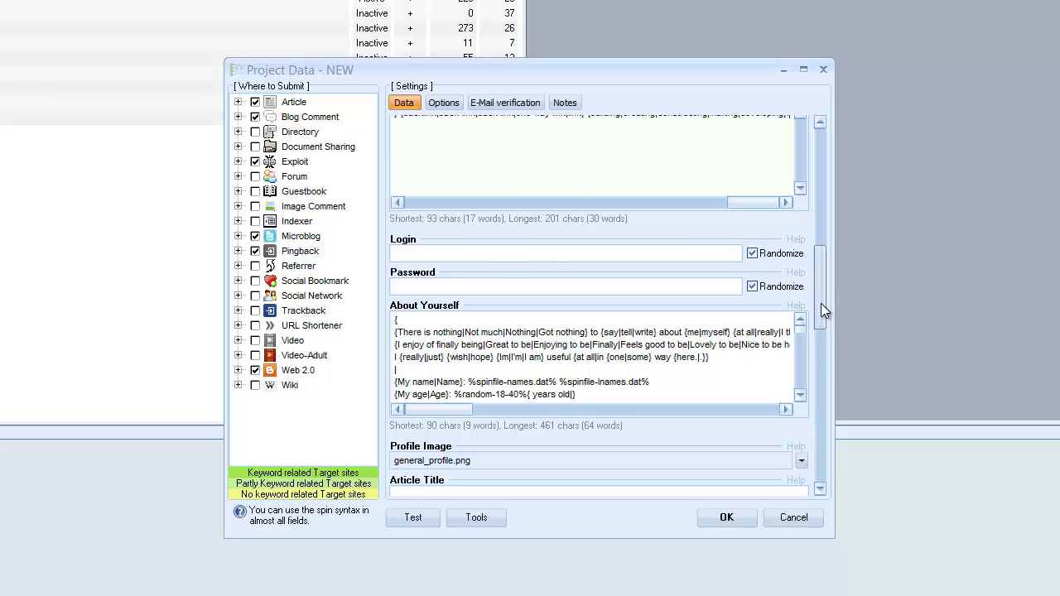
scroll(821, 303, "down", 8)
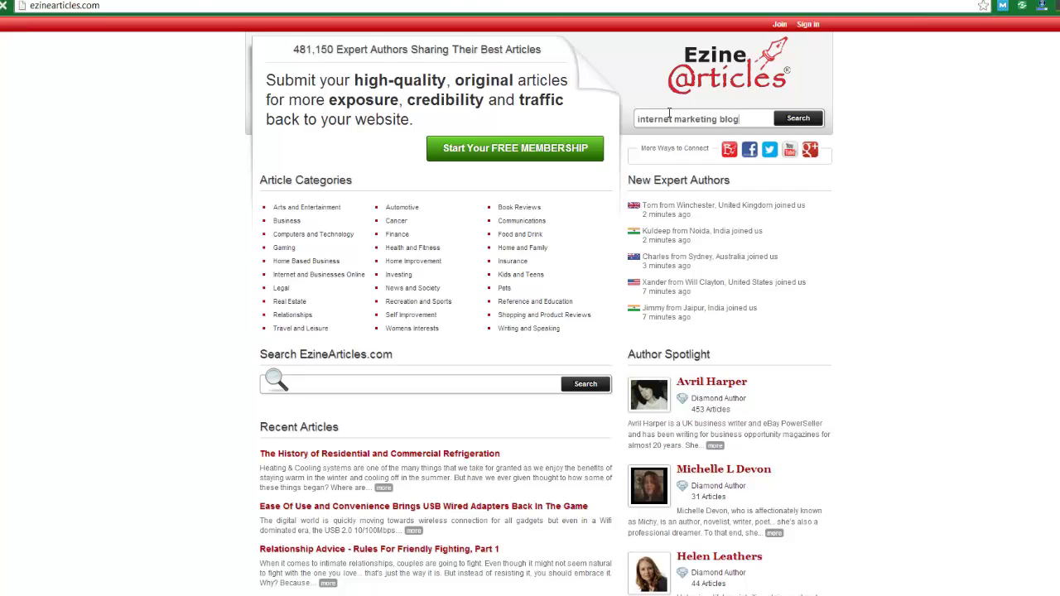
- Search EzineArticles for 'internet marketing blog', open the SEO web traffic article and copy its title
key("Return")
scroll(354, 349, "down", 4)
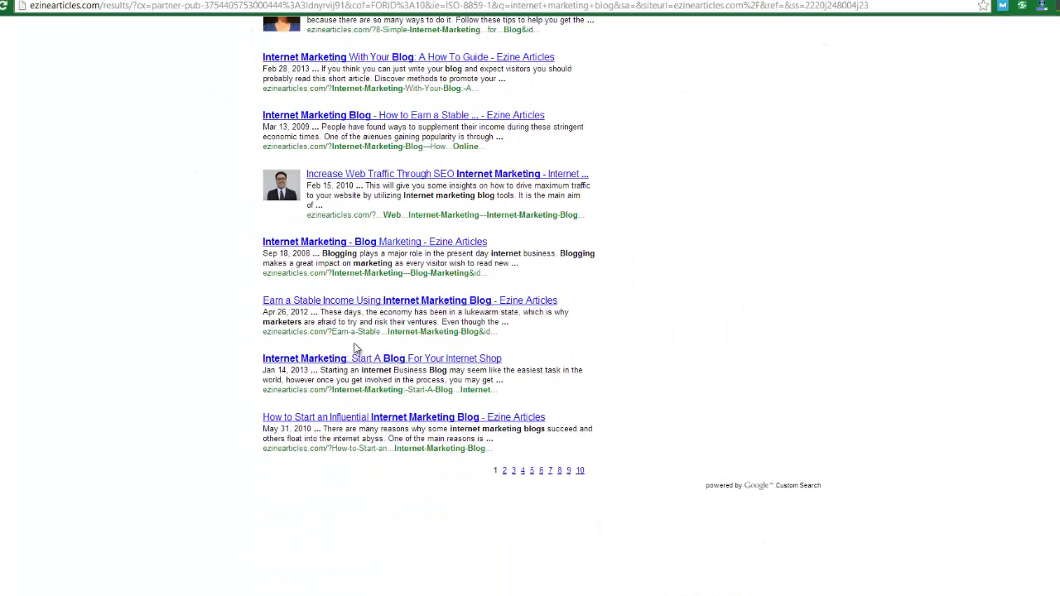
scroll(354, 349, "down", 2)
scroll(350, 104, "up", 2)
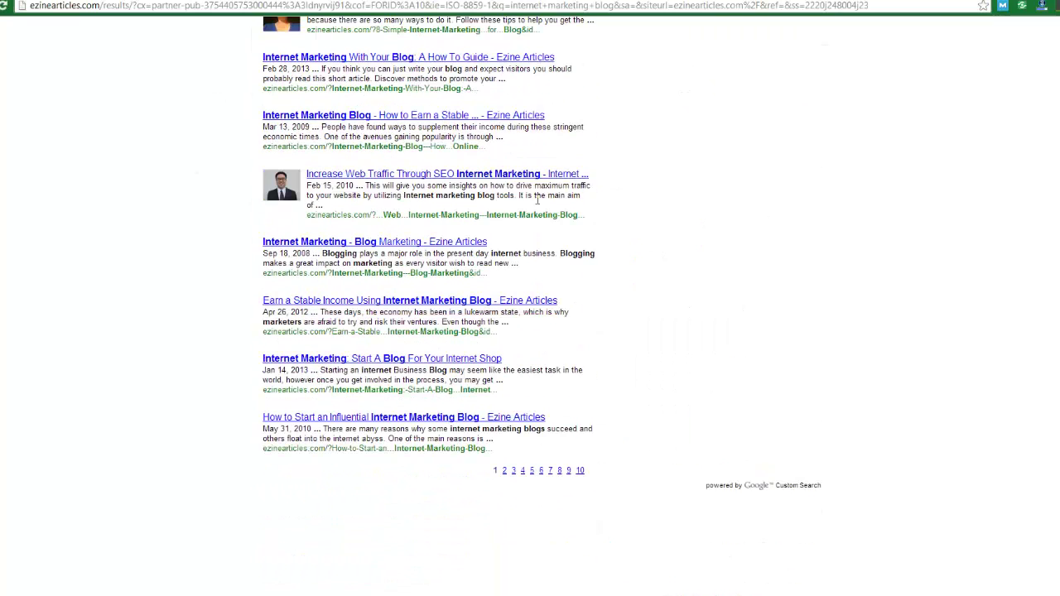
left_click(358, 176)
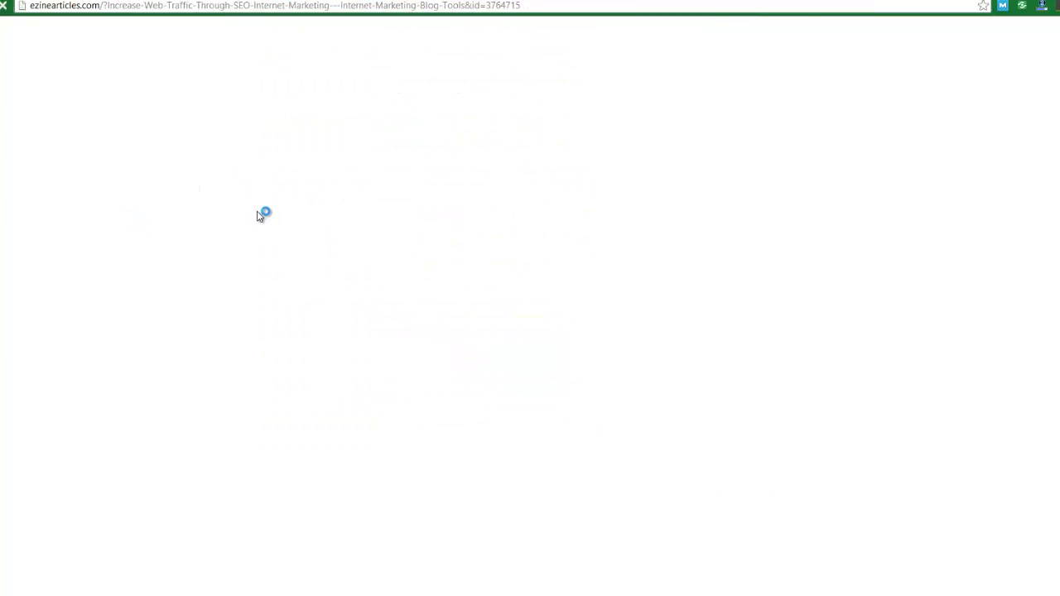
left_click_drag(332, 42, 262, 24)
right_click(263, 22)
left_click(280, 37)
- Spin the copied article title and paste the spintax into the project's Article Title field
left_click(143, 1)
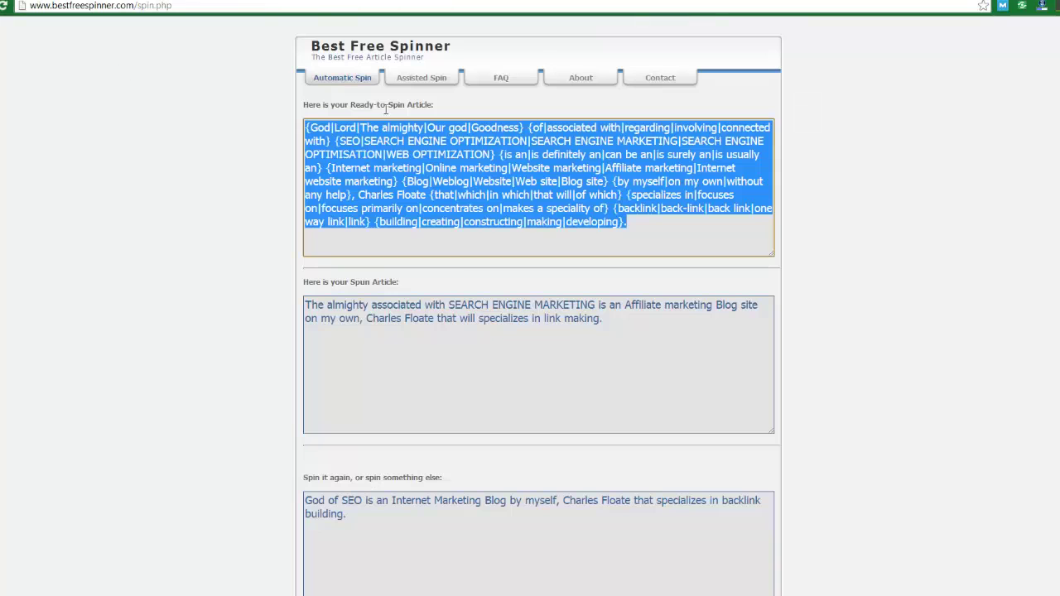
left_click(342, 78)
left_click(420, 303)
key("ctrl+v")
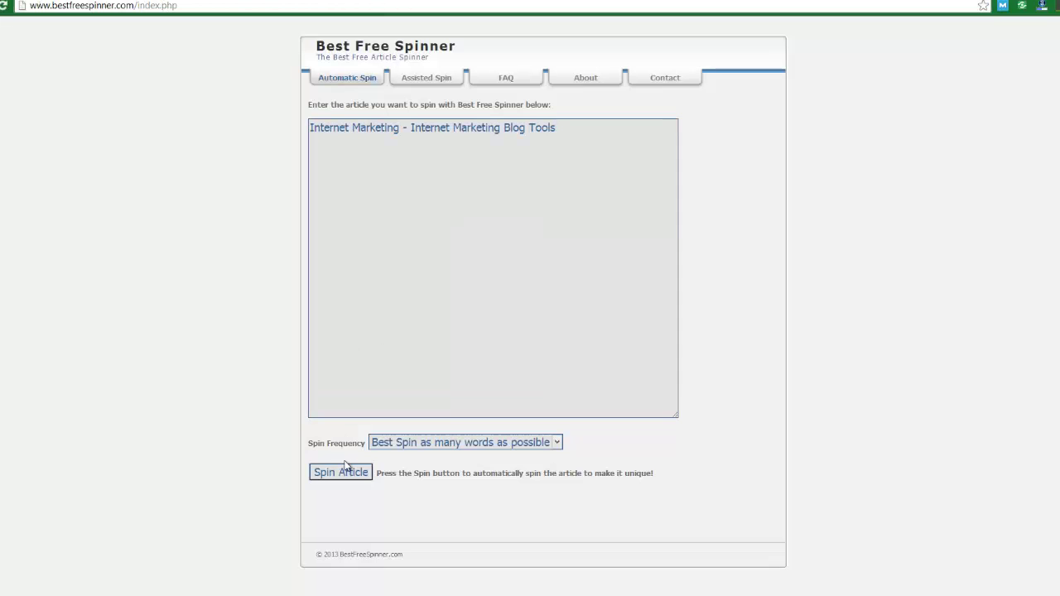
left_click(339, 473)
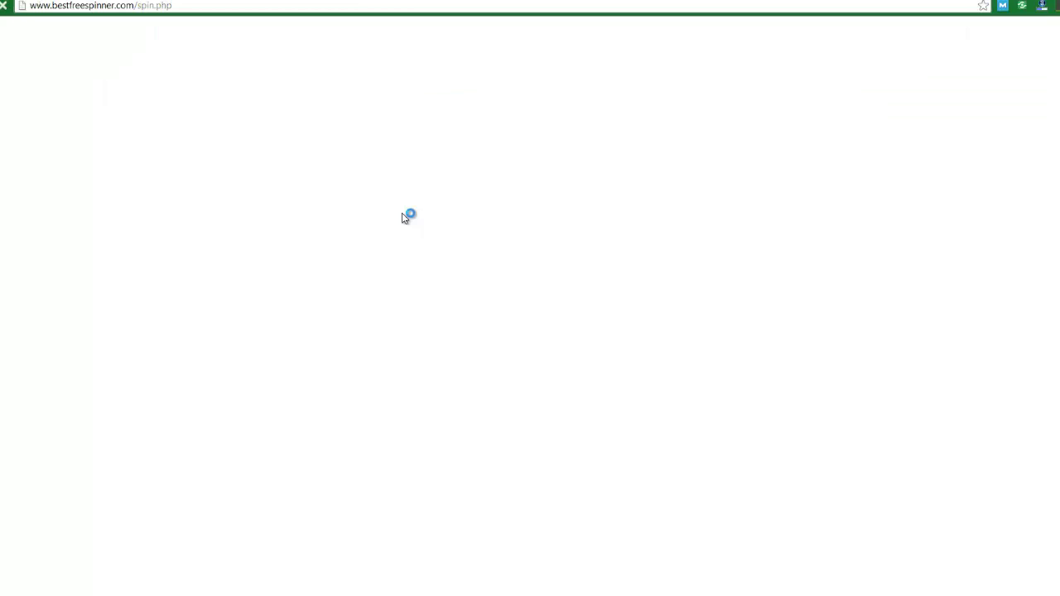
left_click(414, 172)
key("alt+Tab")
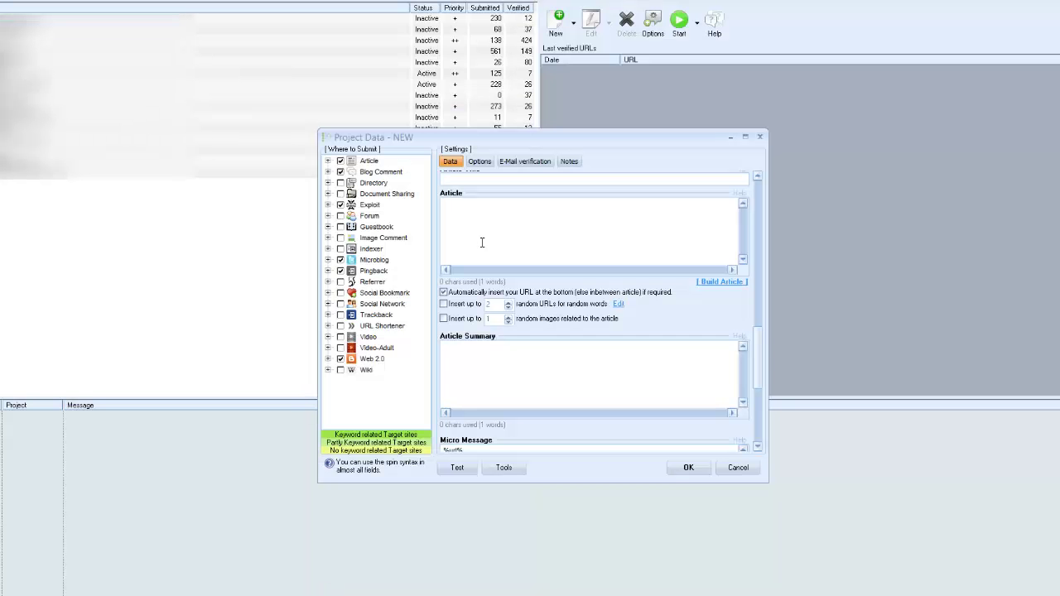
key("ctrl+v")
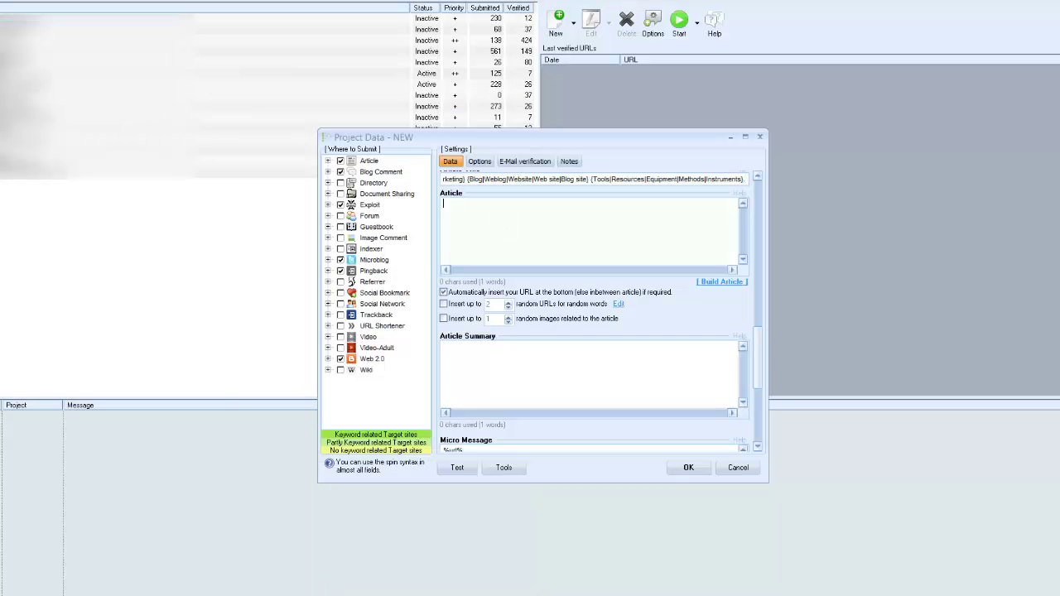
key("alt+Tab")
key("ctrl+shift+Tab")
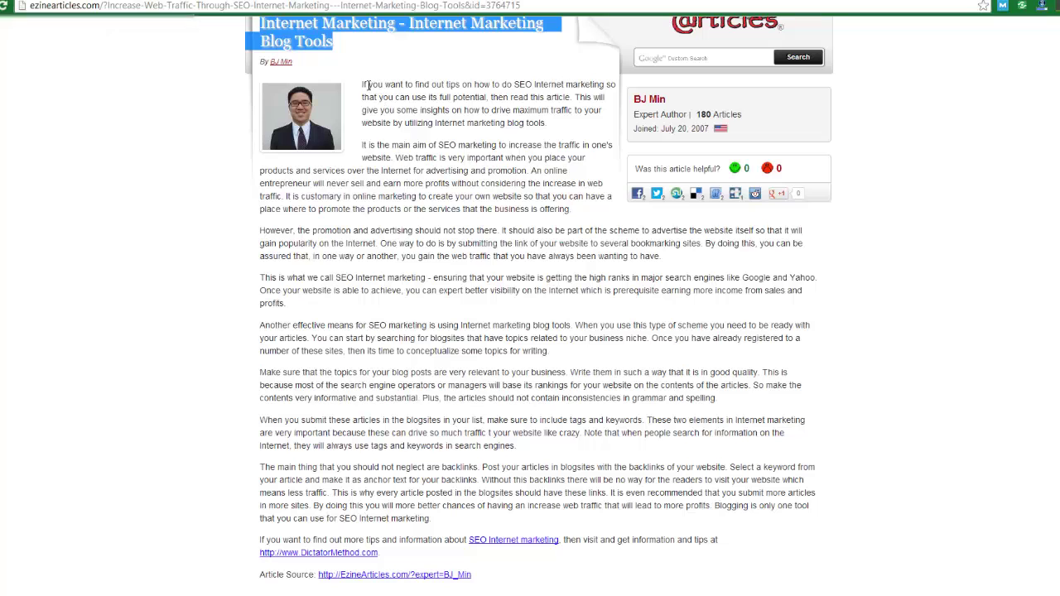
- Copy the article body into the spinner, delete its source line, spin it, and select the spintax
left_click_drag(362, 86, 431, 519)
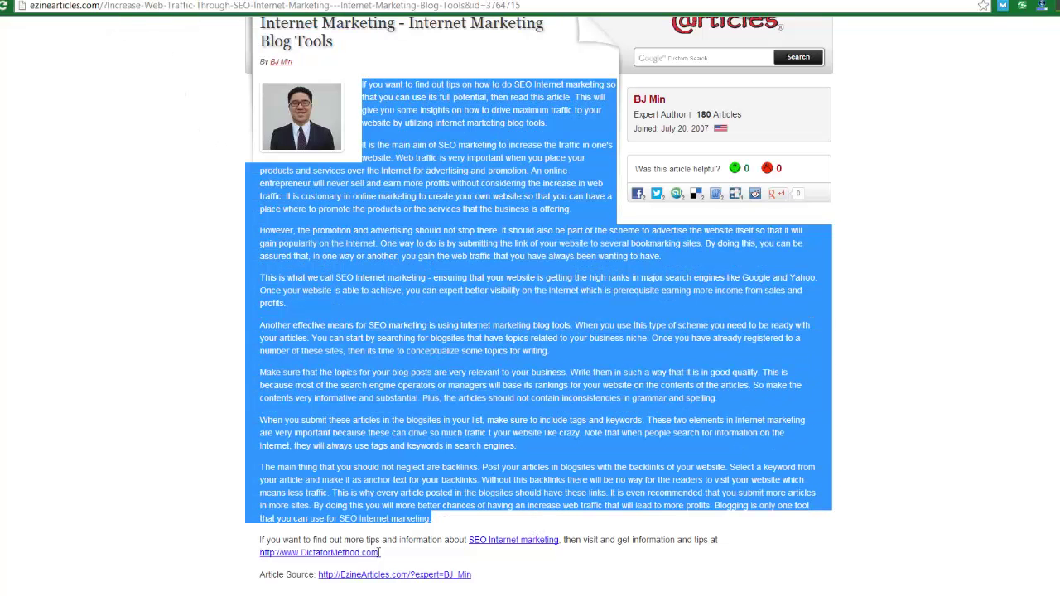
key("ctrl+Tab")
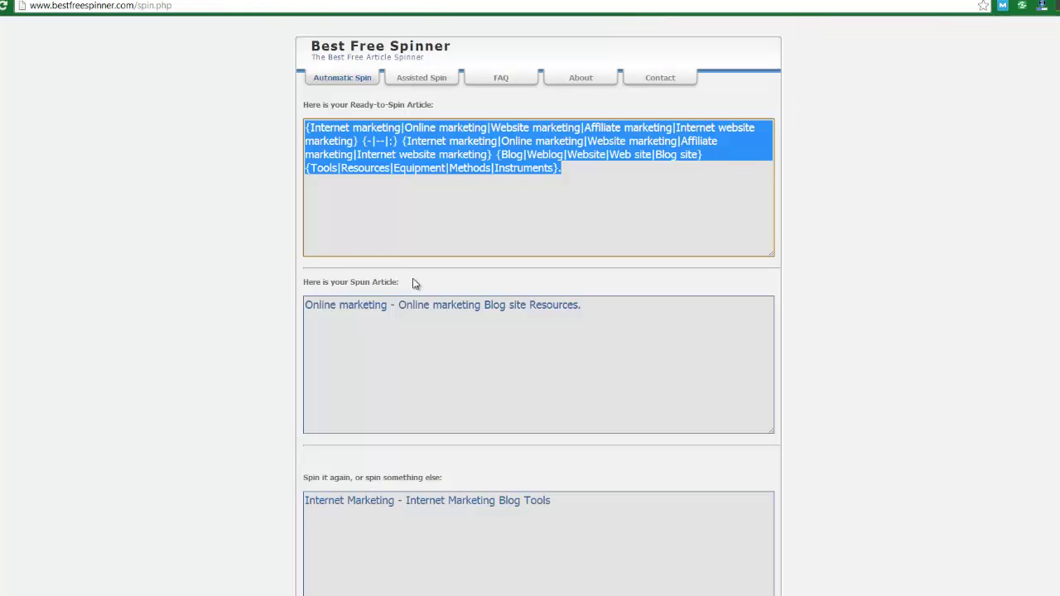
left_click(331, 84)
left_click(427, 233)
key("ctrl+v")
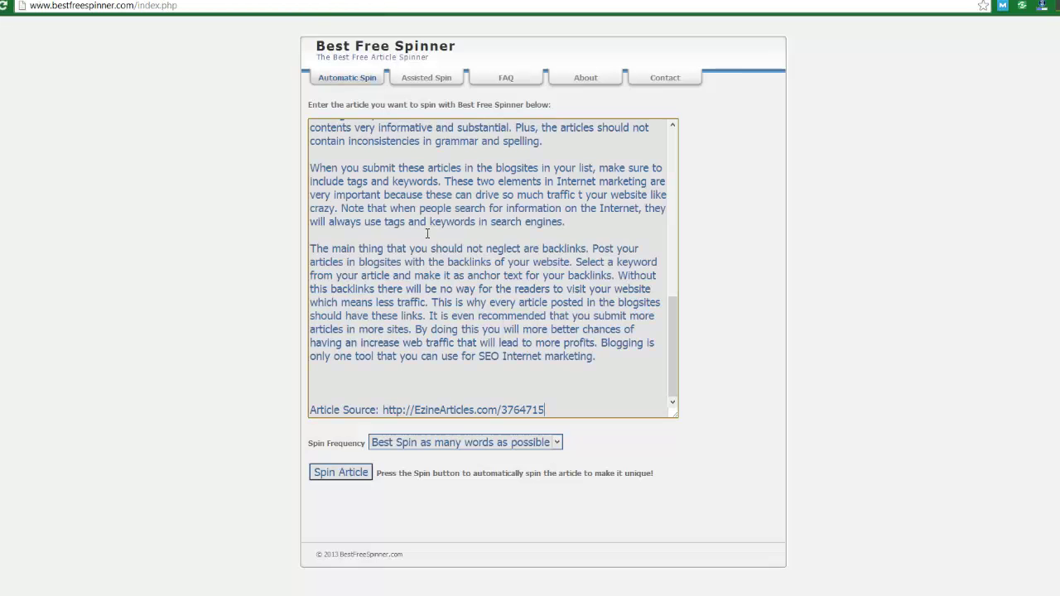
left_click_drag(544, 410, 596, 358)
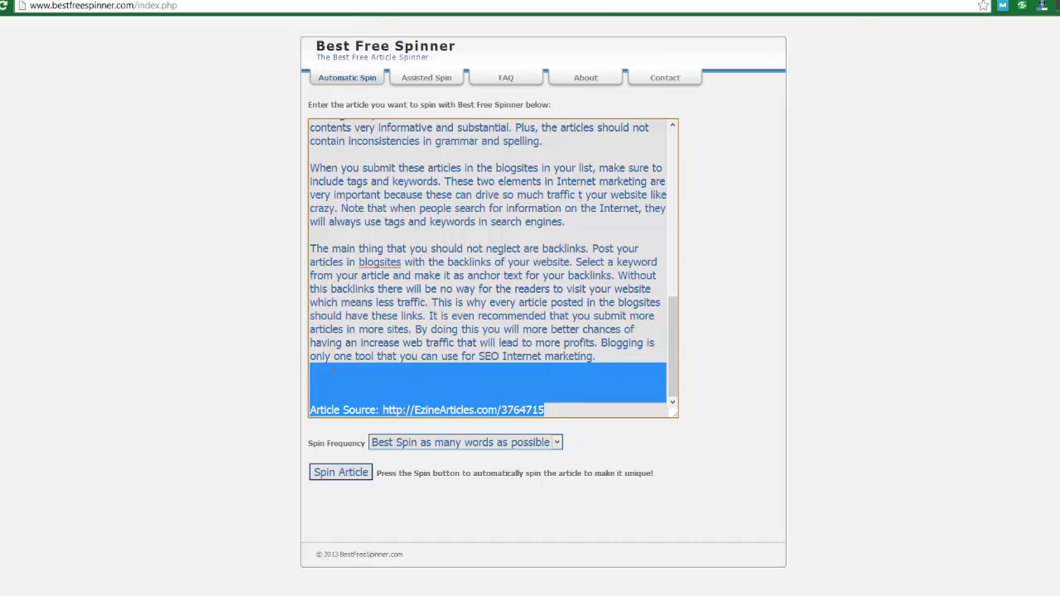
key("BackSpace")
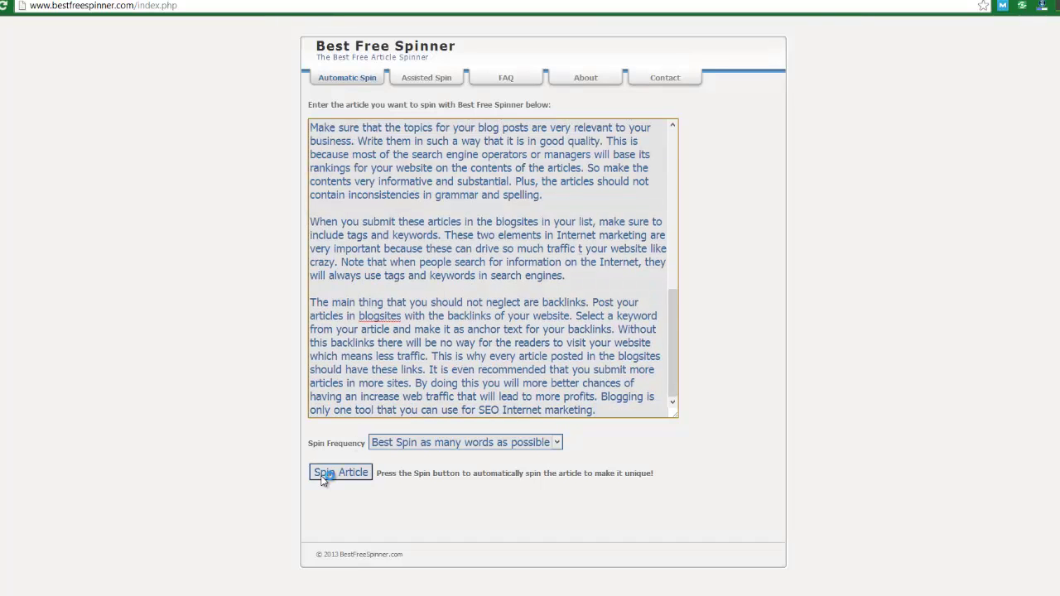
left_click(323, 476)
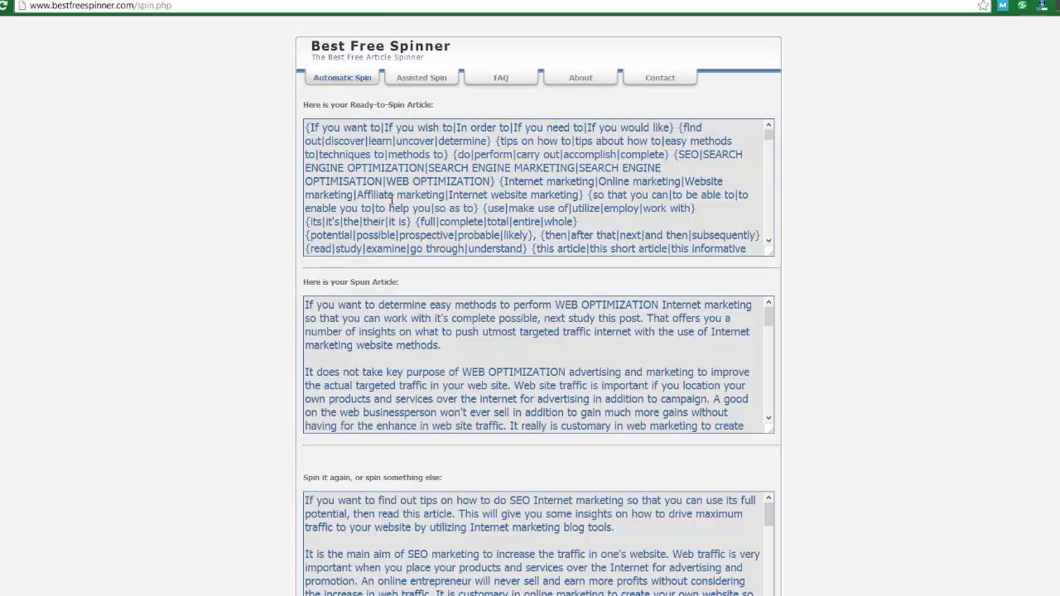
left_click(391, 198)
key("ctrl+a")
- Paste the spun article body into the project's Article box
key("alt+Tab")
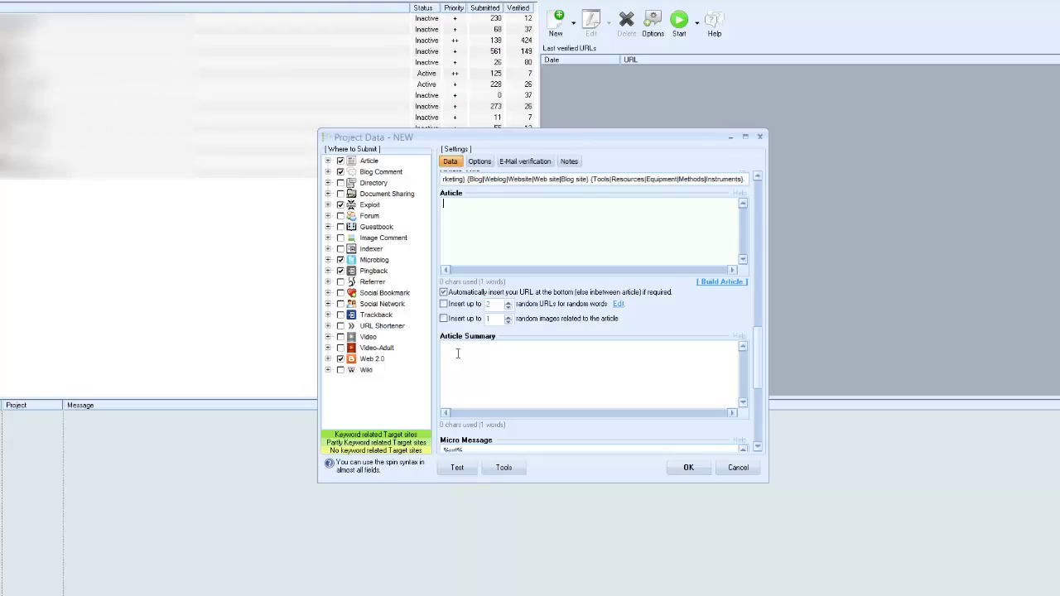
left_click(504, 236)
key("ctrl+v")
- Open the Blog Internet Marketing affiliate-code article and copy its opening paragraph
key("alt+Tab")
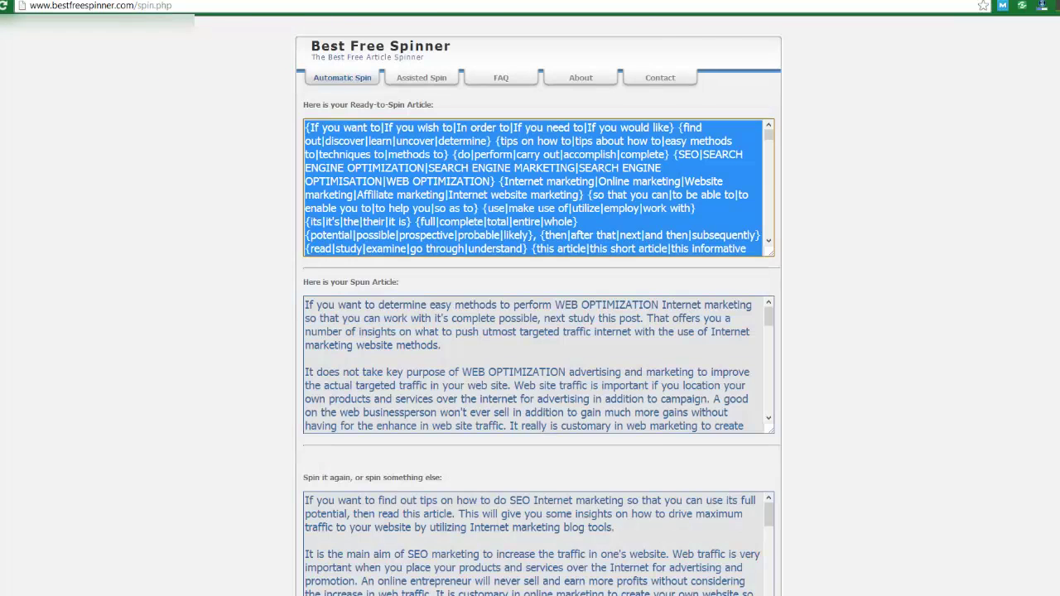
key("ctrl+shift+Tab")
key("alt+Left")
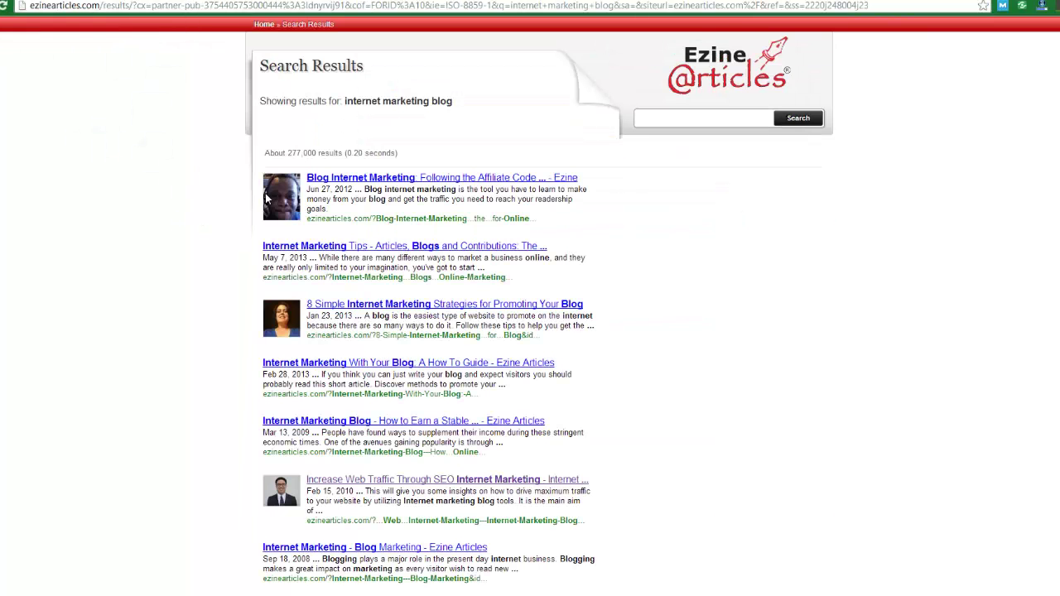
left_click(351, 186)
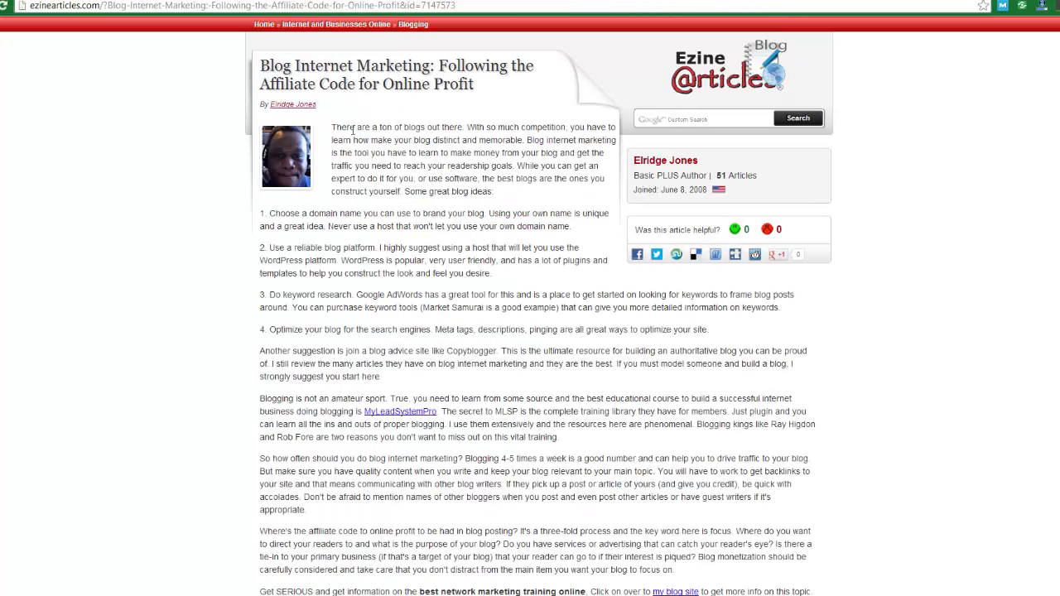
left_click_drag(430, 160, 492, 193)
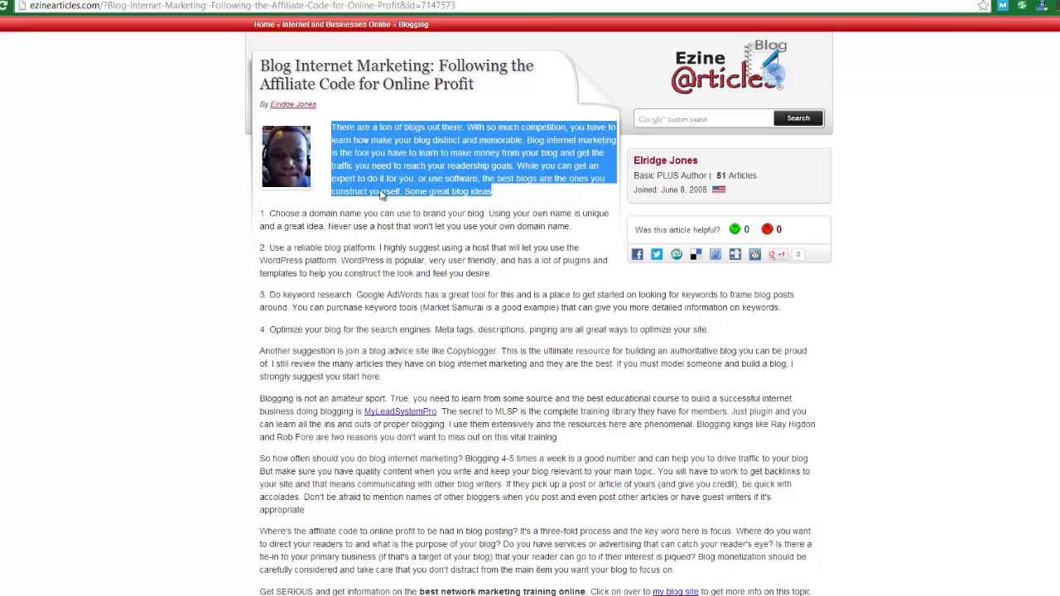
left_click_drag(403, 191, 334, 128)
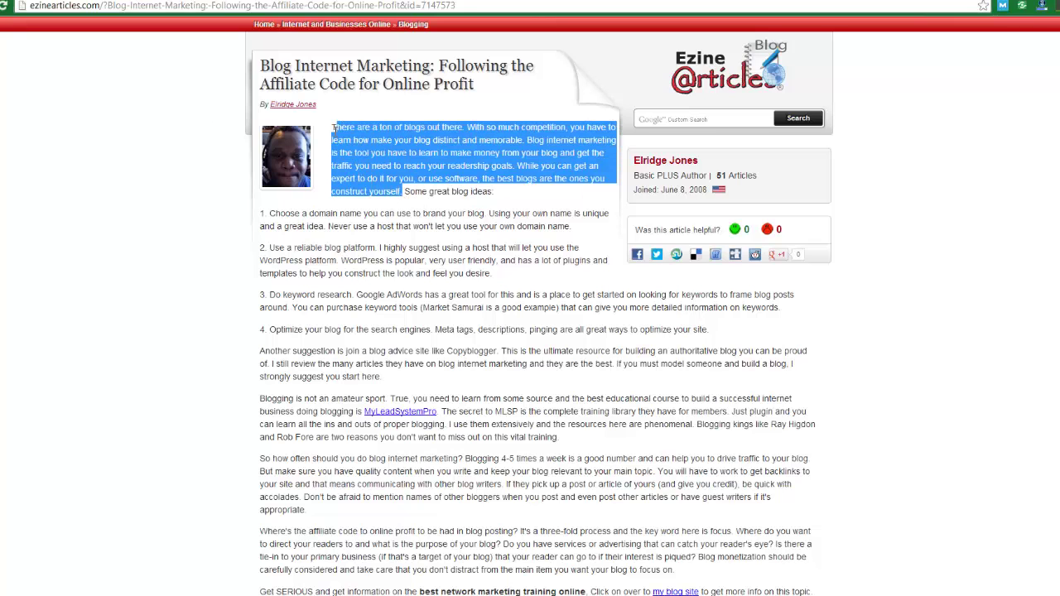
- Spin the copied paragraph in Best Free Spinner after removing its source line
left_click(25, 2)
left_click(346, 80)
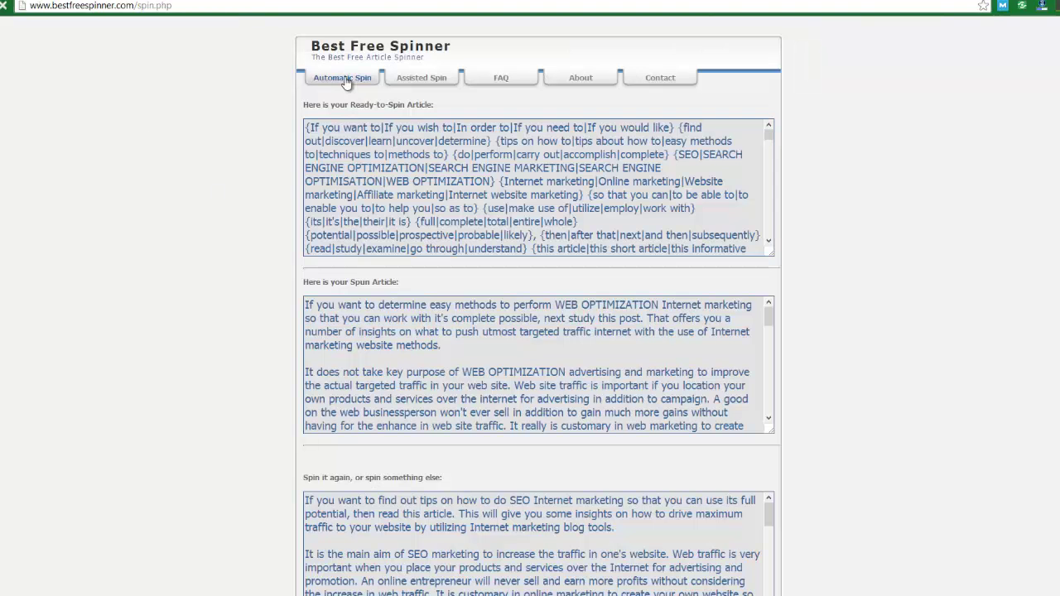
key("ctrl+v")
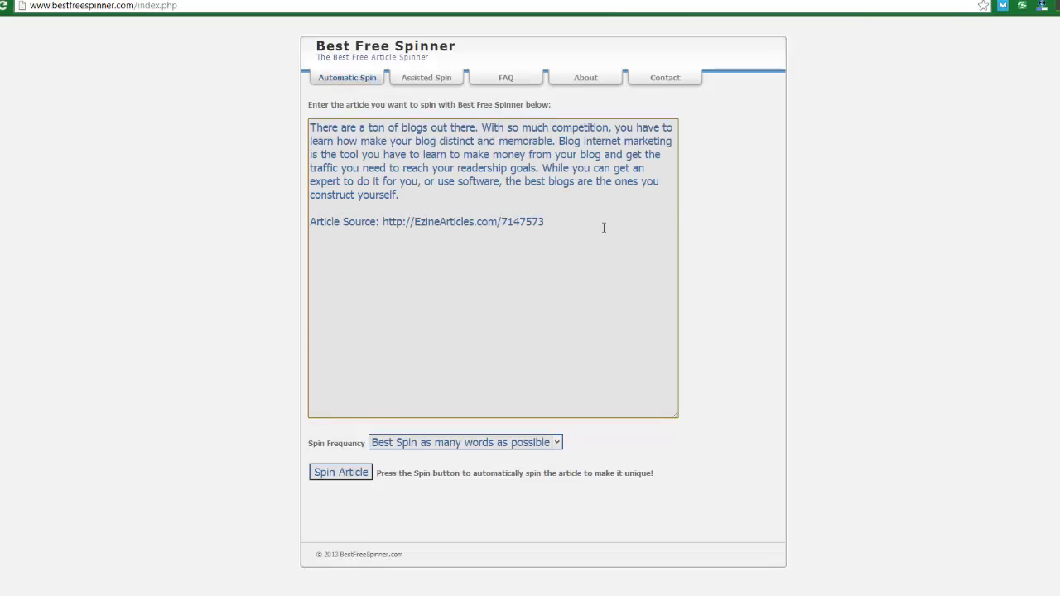
left_click_drag(604, 228, 301, 213)
key("BackSpace")
left_click(352, 478)
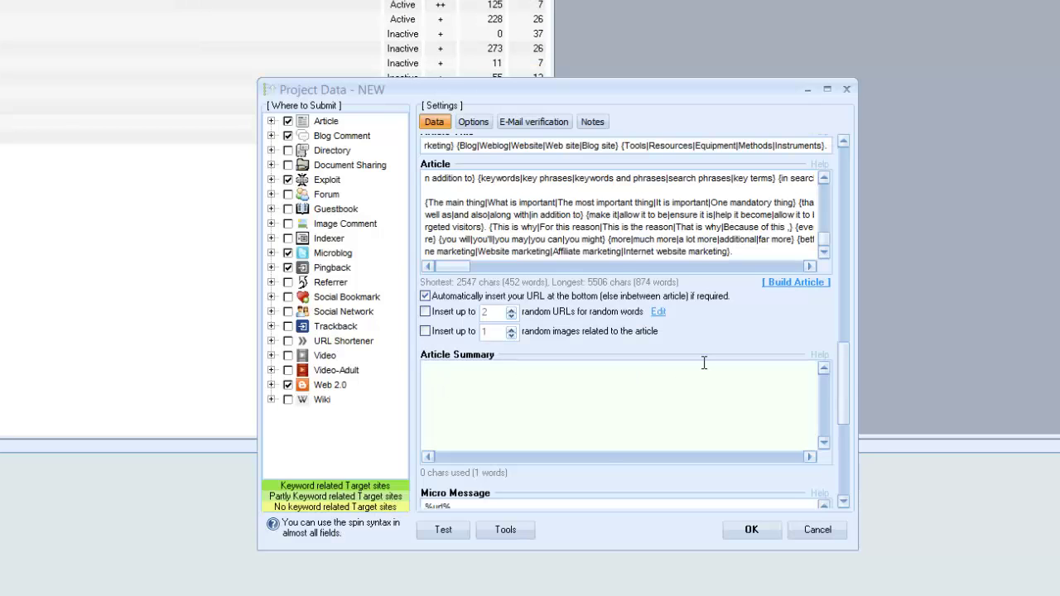
- Paste the spun paragraph into the Article Summary box
left_click(704, 362)
key("ctrl+v")
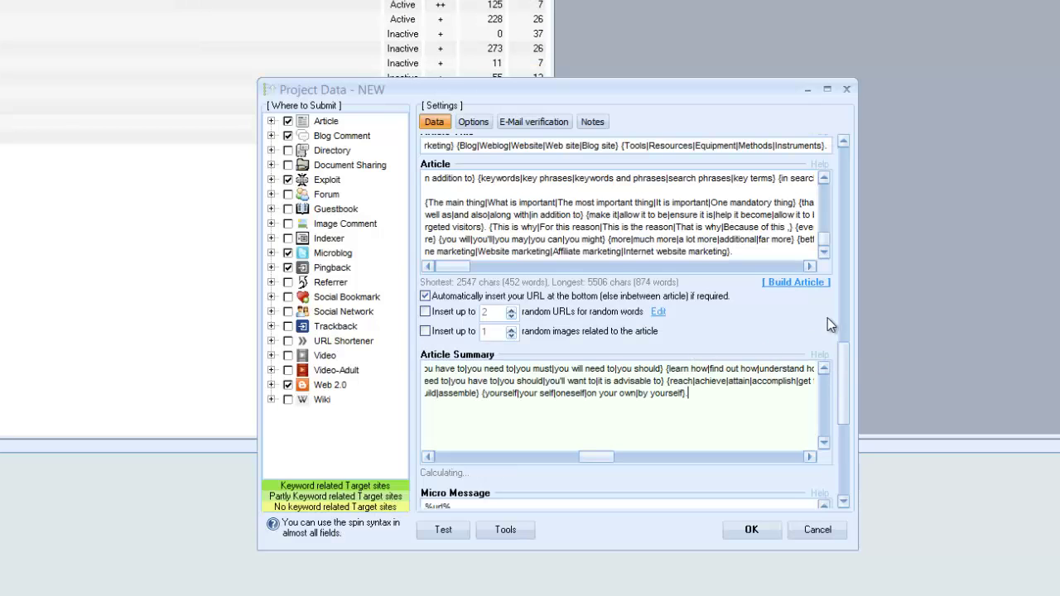
left_click_drag(842, 378, 845, 460)
- Set the Micro Message to '{God of SEO|GodOfSEO|Internet Marketing Blog} - %url%'
left_click(426, 260)
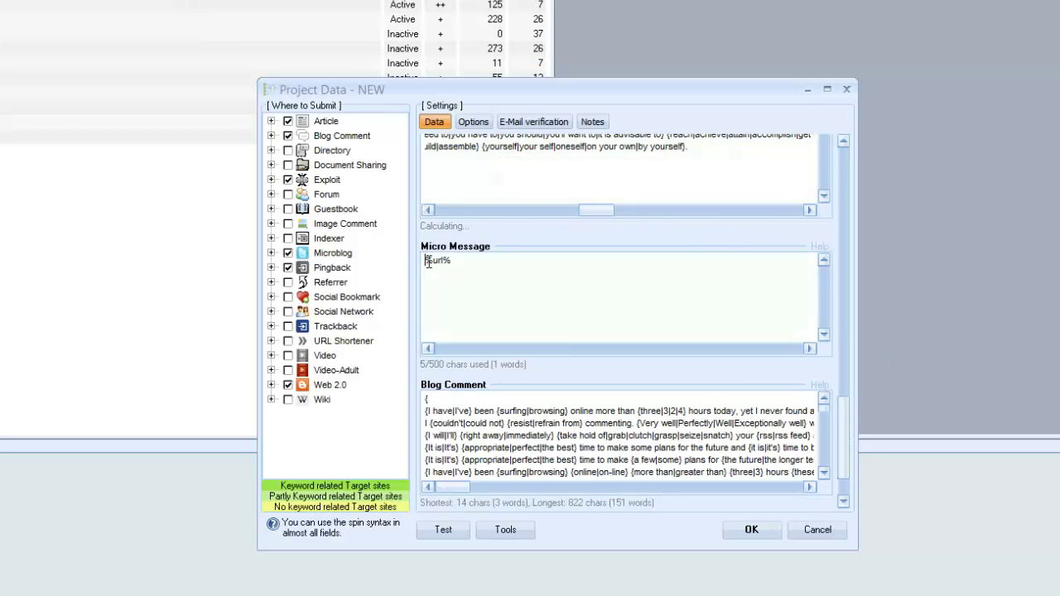
type("{God of SE")
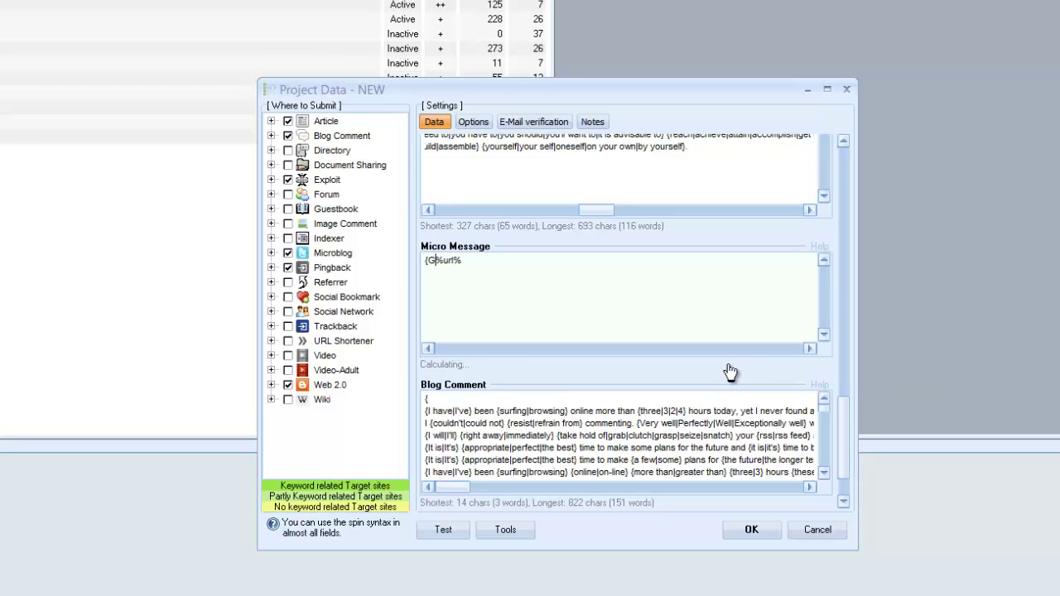
type("O")
key("BackSpace")
type("O")
left_click(479, 273)
type("|GodOfSEO")
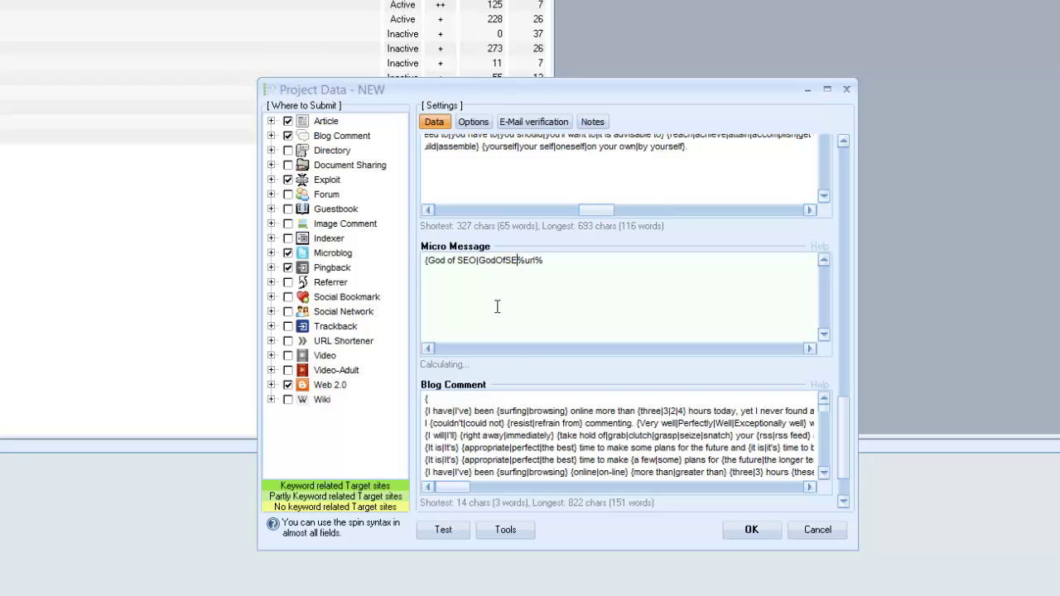
type("|")
type("Internet Marketin")
type("g Blog")
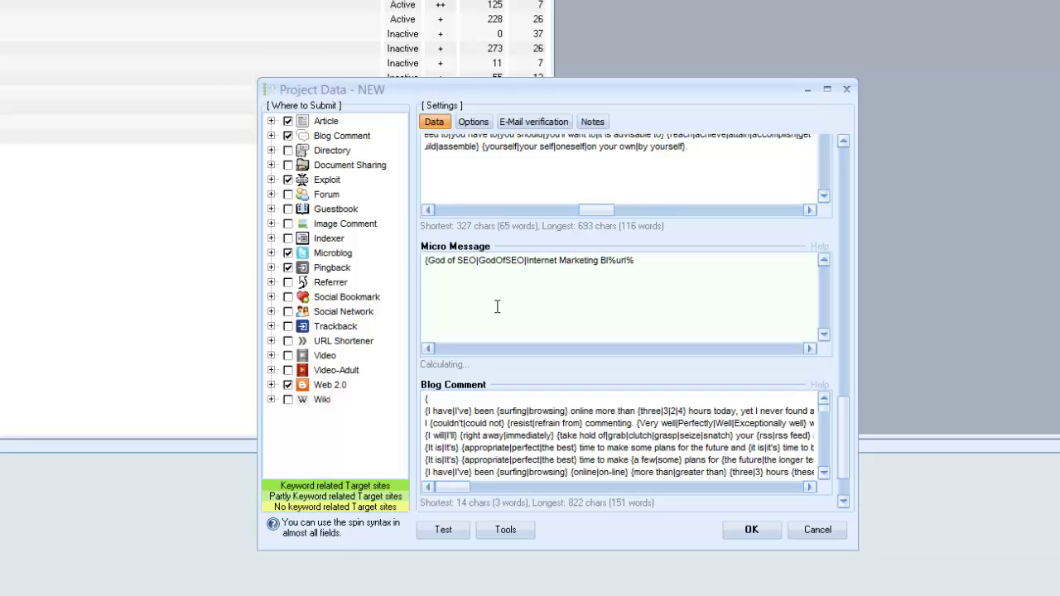
type("} -")
scroll(840, 472, "down", 2)
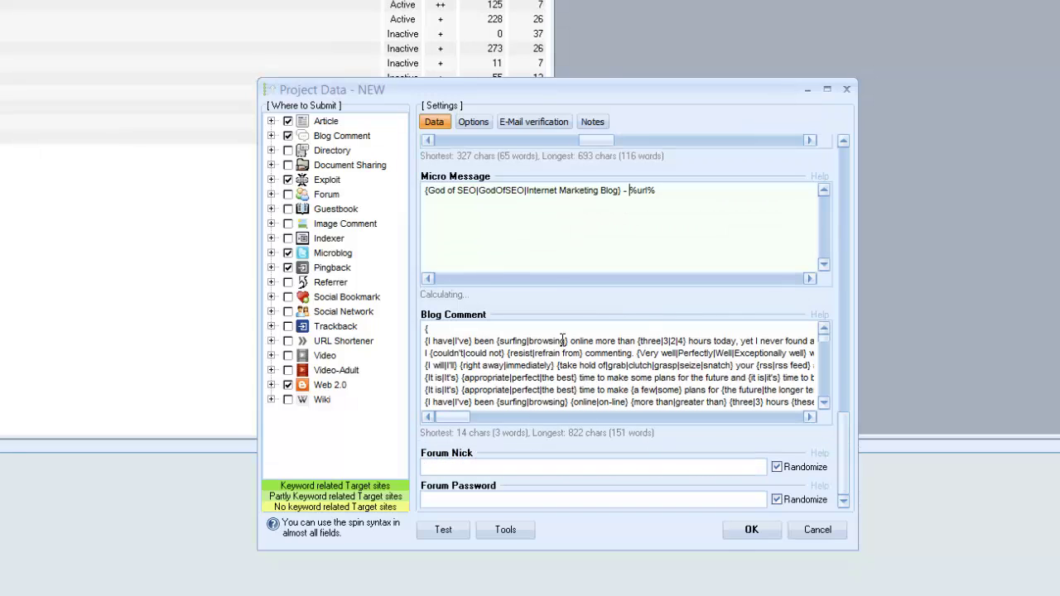
left_click(518, 366)
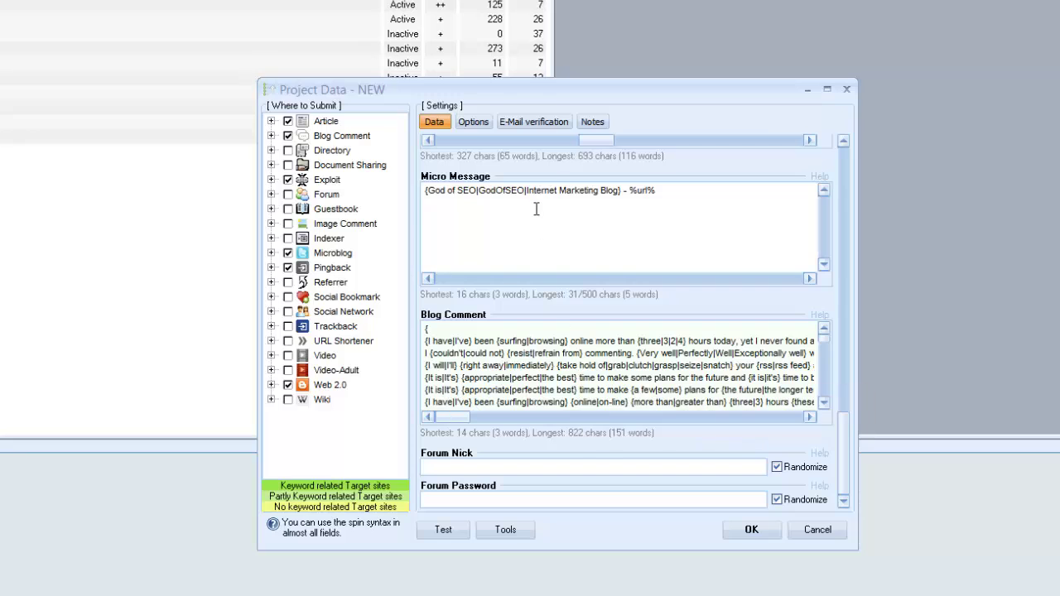
- Set unfillable form fields to Skip and require the exact URL on verified links
left_click(473, 121)
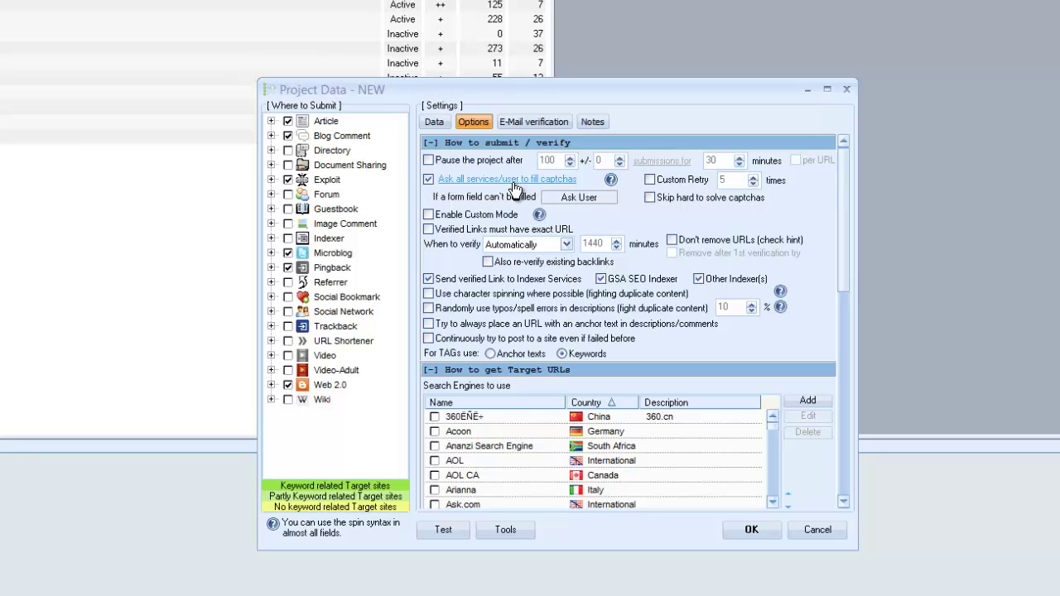
left_click(583, 199)
left_click(582, 199)
left_click(478, 231)
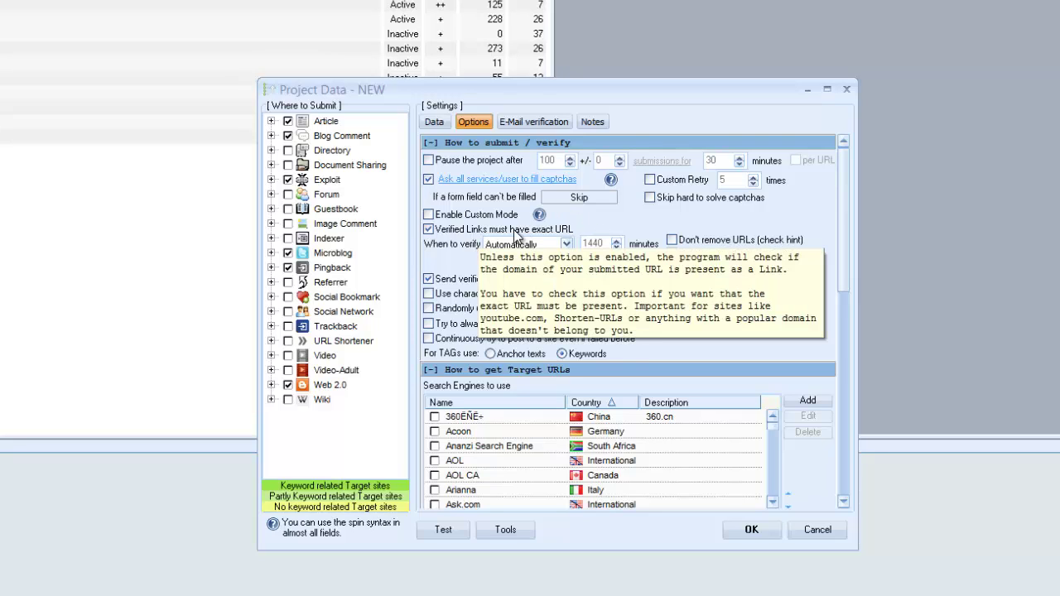
- Turn on 'Randomly use typos/spell errors' in descriptions, with its value at 10
left_click_drag(849, 212, 844, 229)
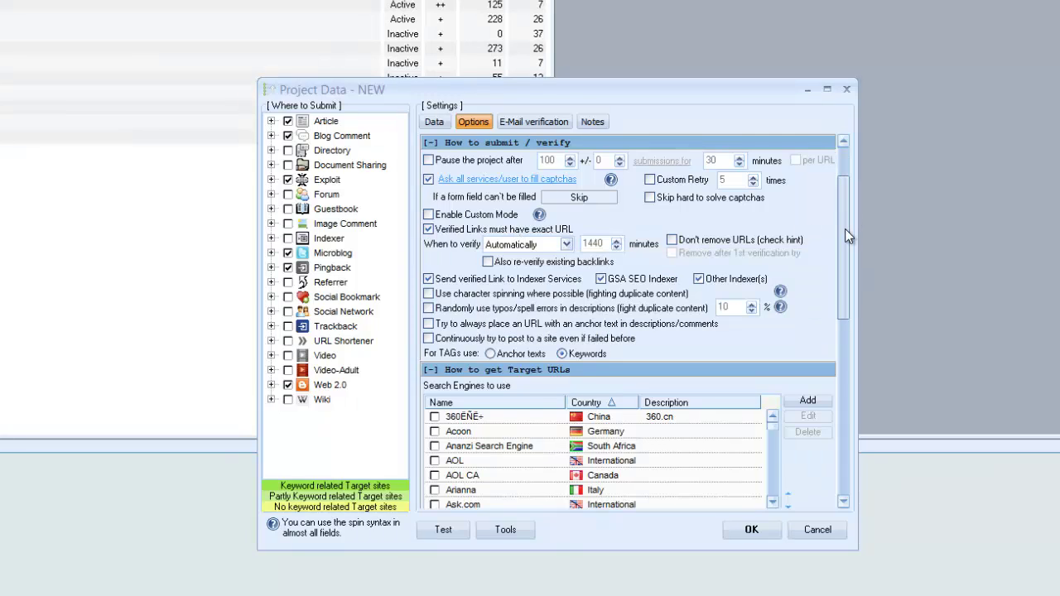
scroll(845, 229, "down", 1)
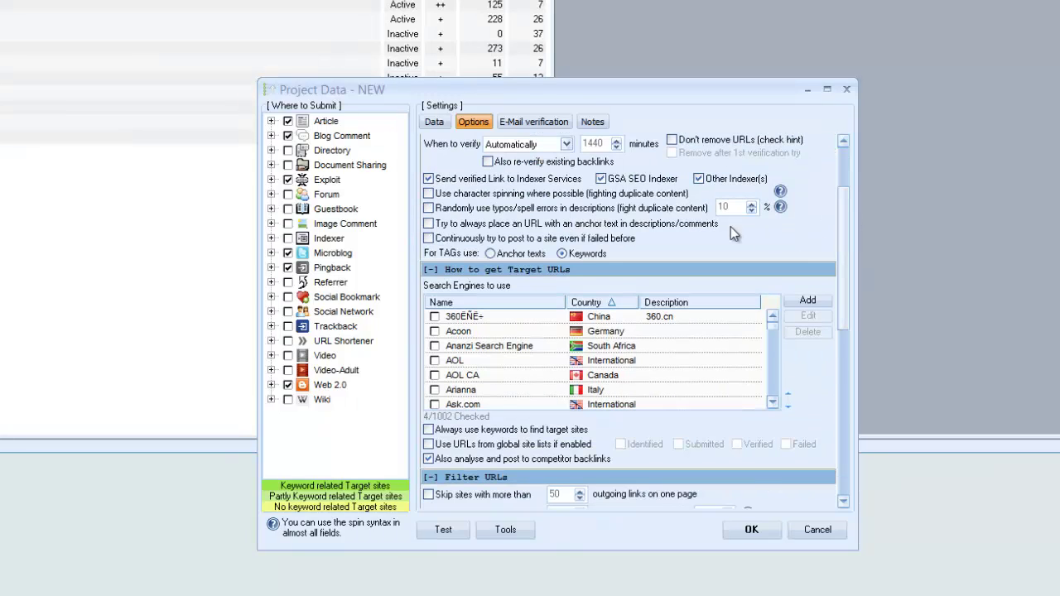
left_click(600, 209)
double_click(725, 208)
left_click_drag(845, 223, 845, 252)
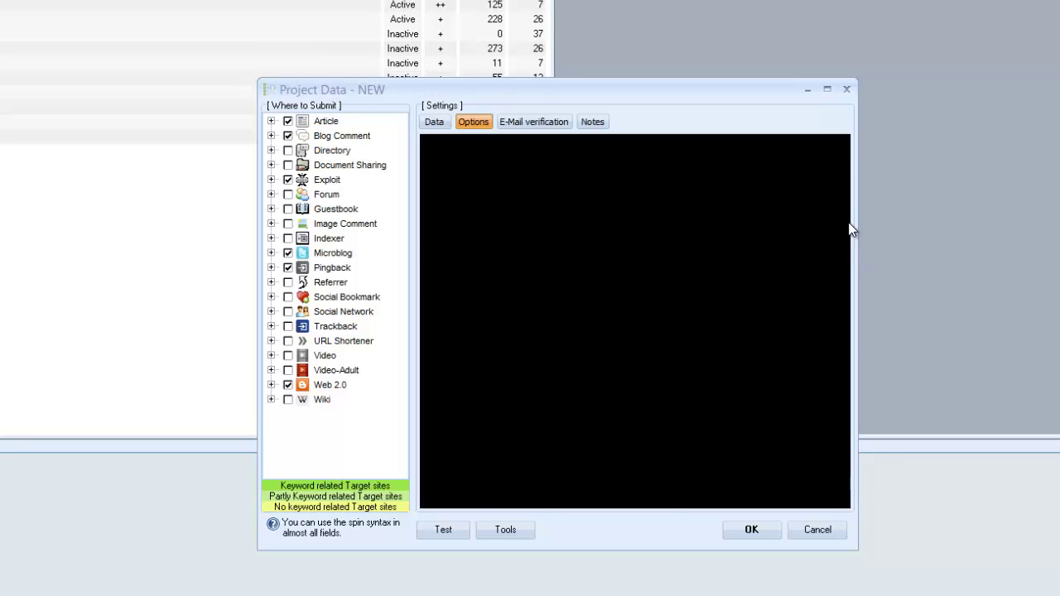
mouse_move(516, 355)
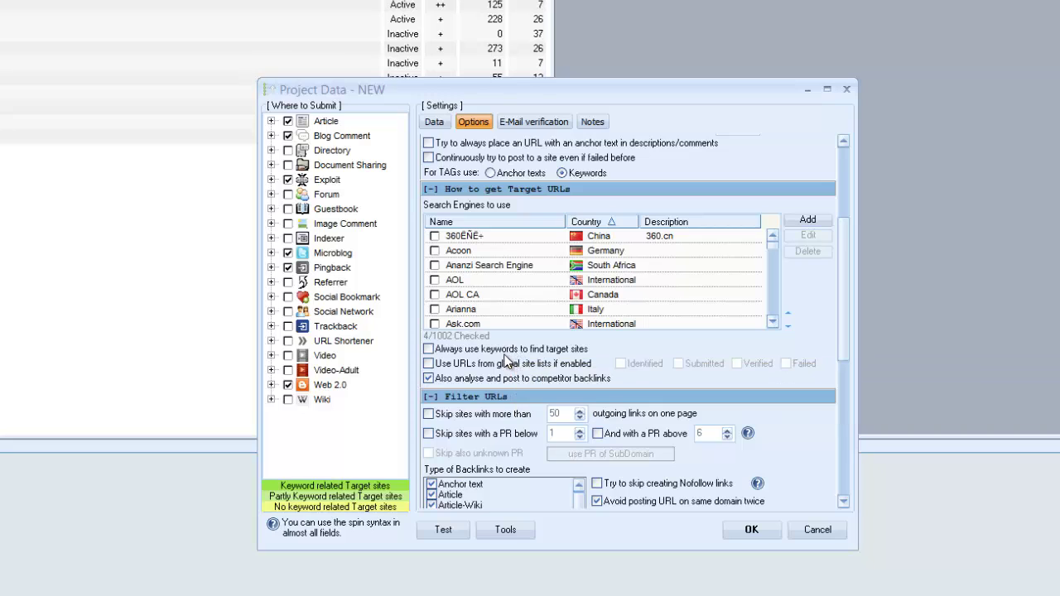
left_click(501, 355)
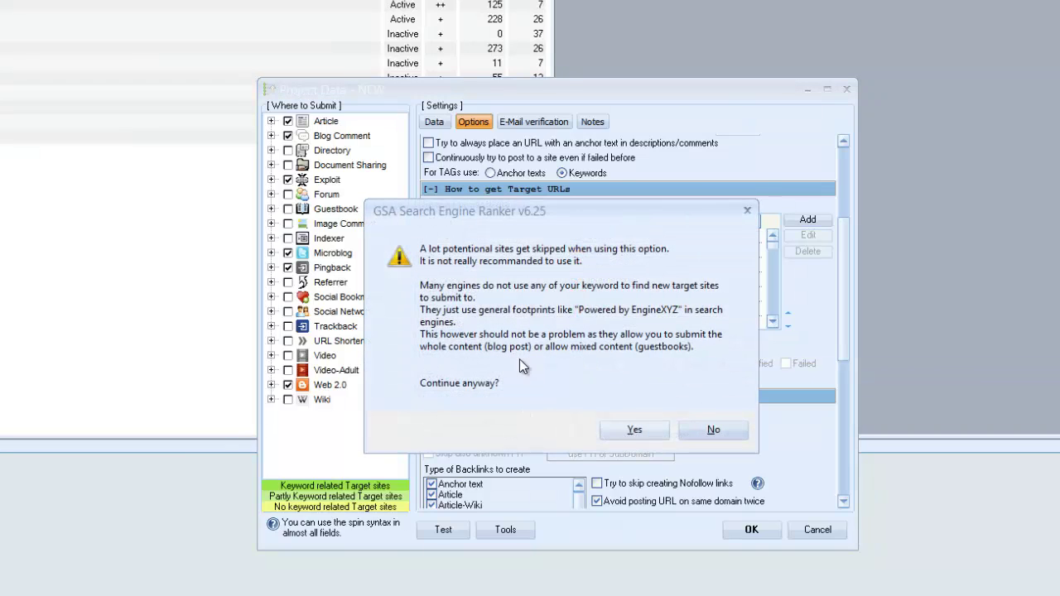
left_click(627, 429)
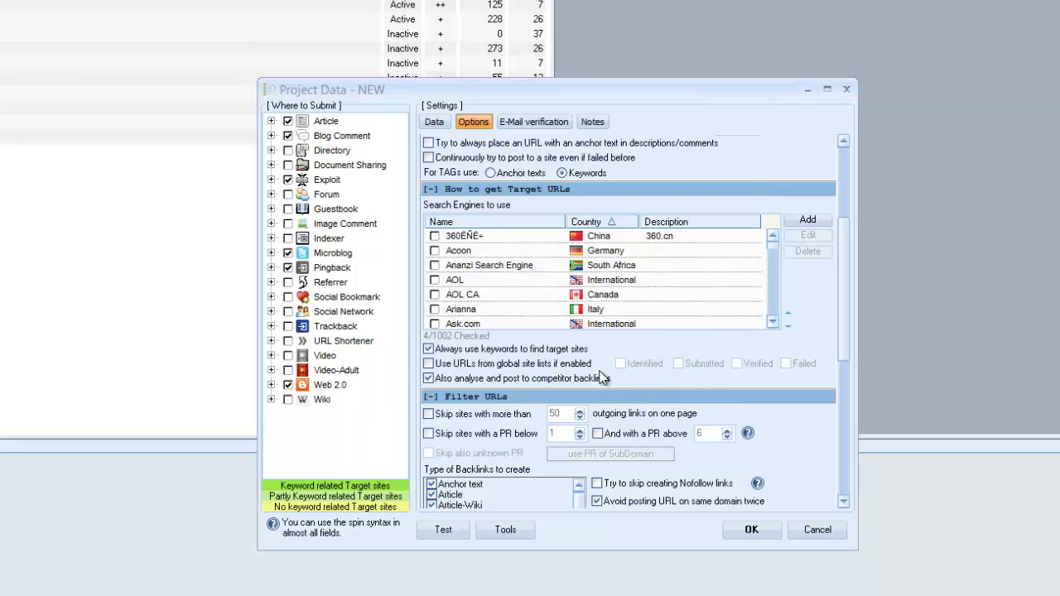
left_click(460, 379)
left_click(548, 270)
scroll(555, 273, "down", 5)
scroll(568, 276, "up", 3)
scroll(568, 278, "up", 3)
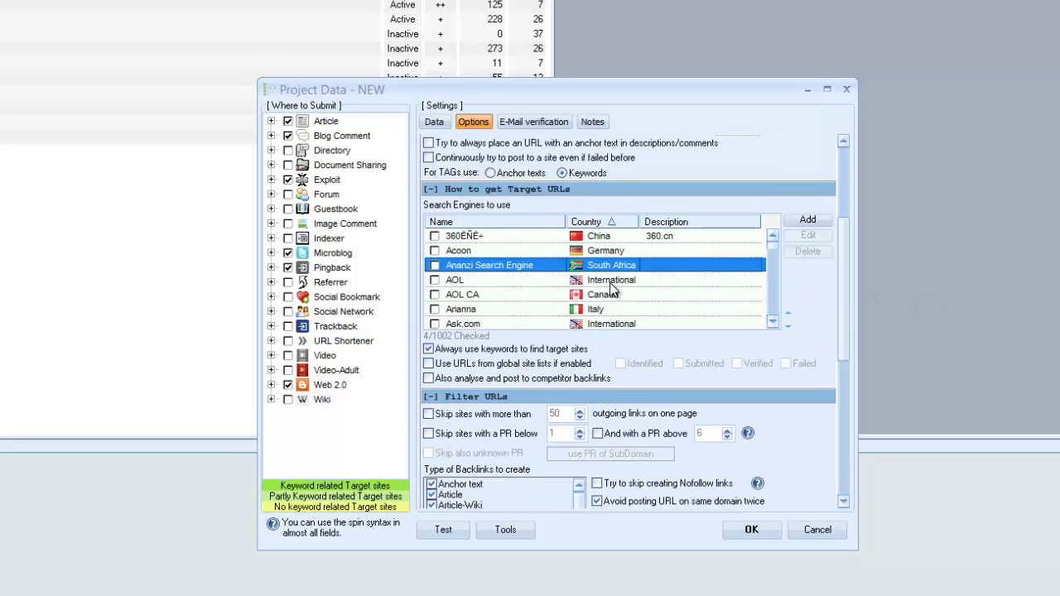
left_click_drag(775, 321, 779, 269)
left_click(540, 305)
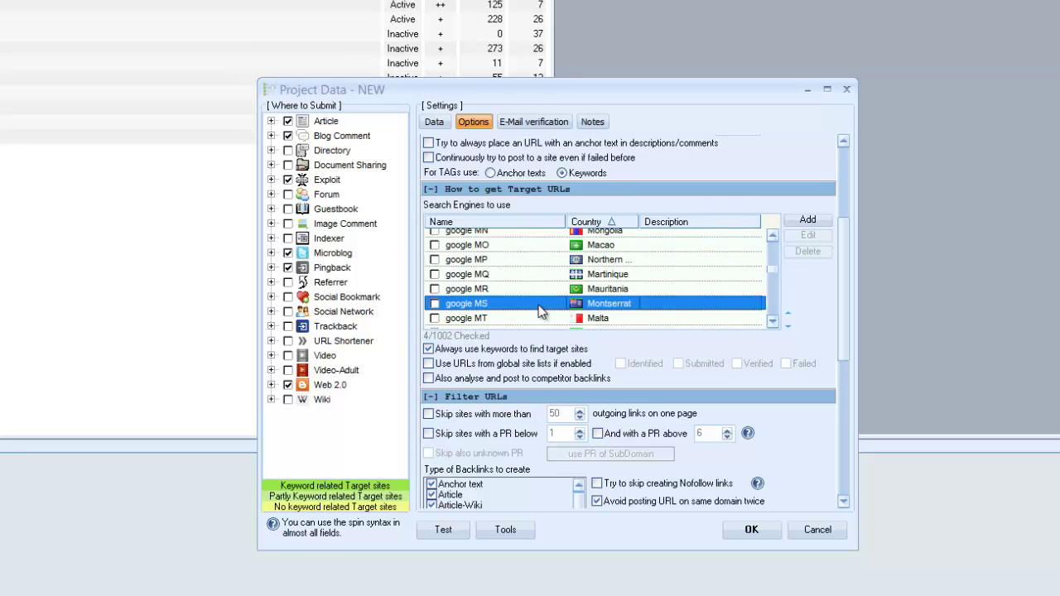
left_click_drag(845, 287, 844, 336)
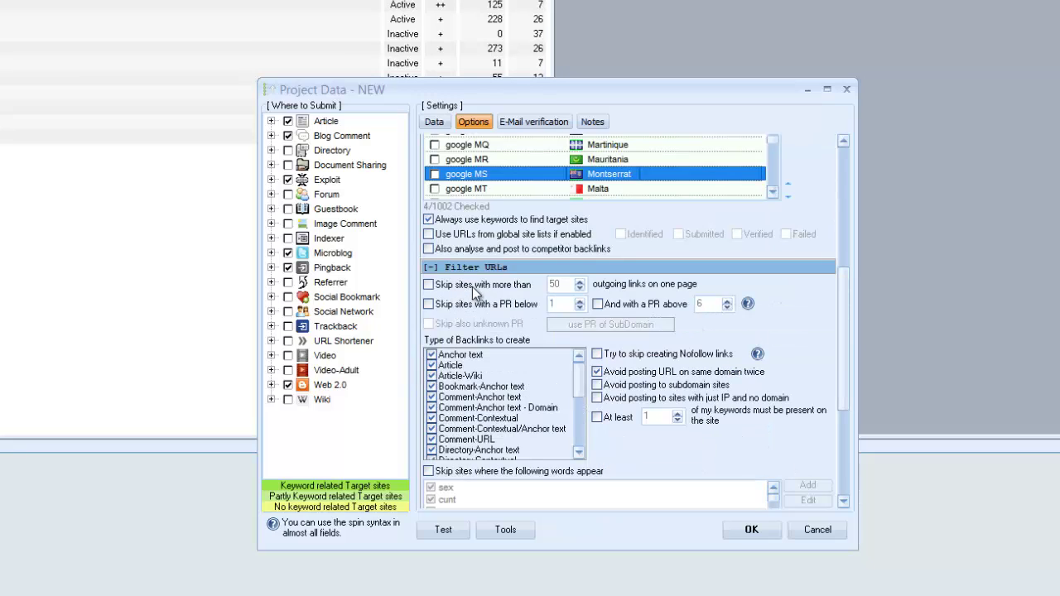
- Skip sites with more than 25 outgoing links, replacing the default 50
left_click(472, 287)
double_click(554, 284)
type("25")
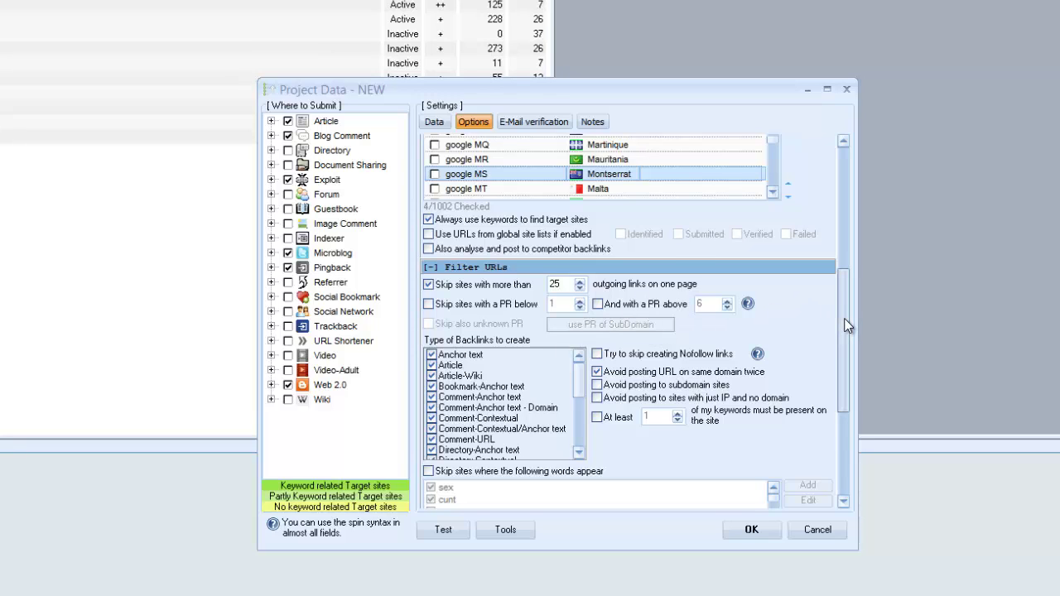
- Also skip sites where the listed filter words appear
left_click_drag(843, 340, 843, 361)
left_click(491, 365)
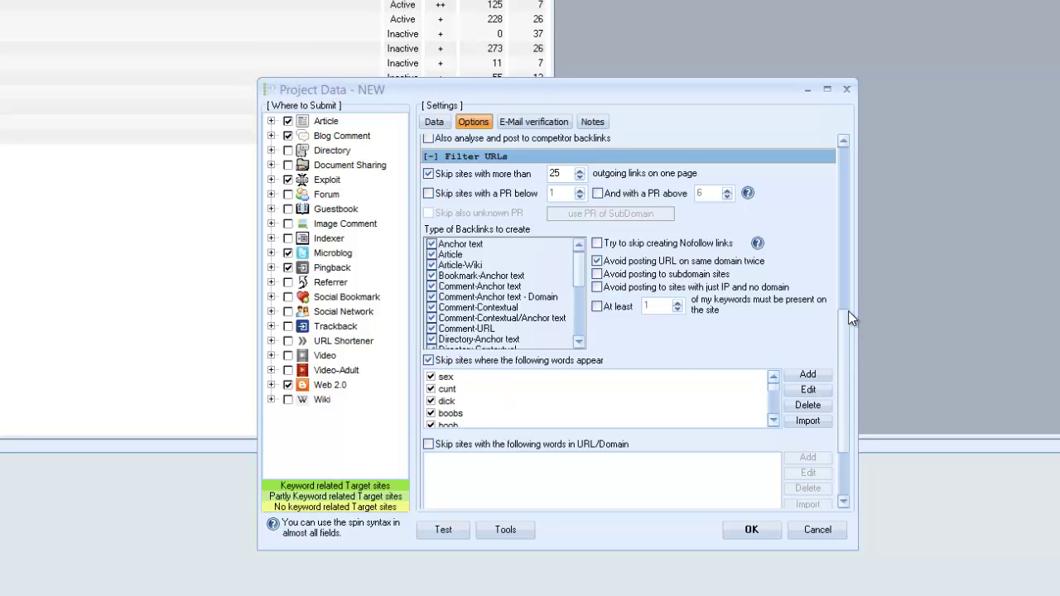
scroll(848, 311, "up", 2)
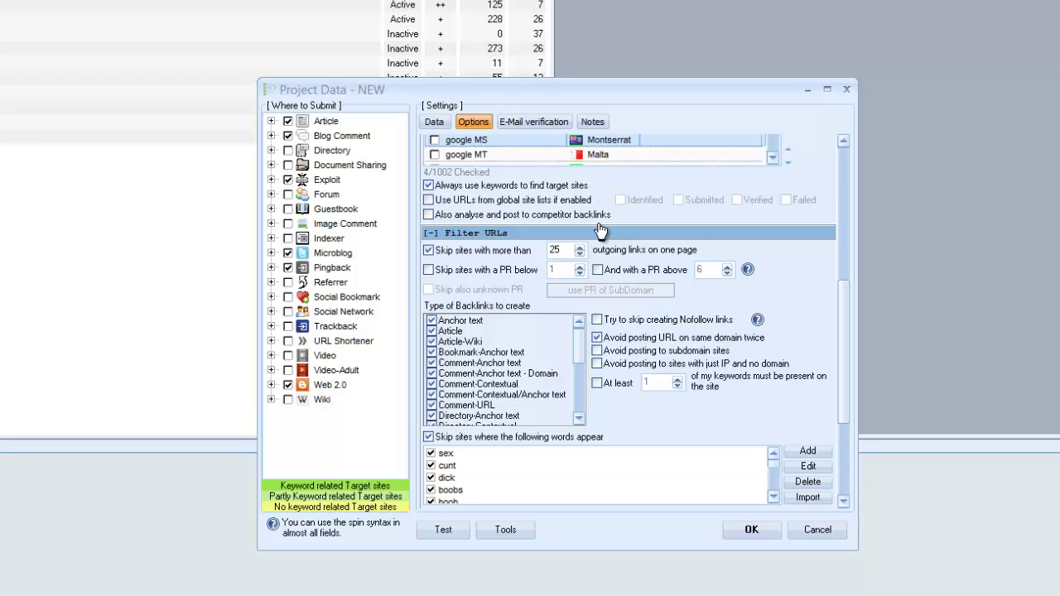
- Delete the old verification e-mail account from the E-Mail verification list
left_click(513, 124)
left_click(476, 181)
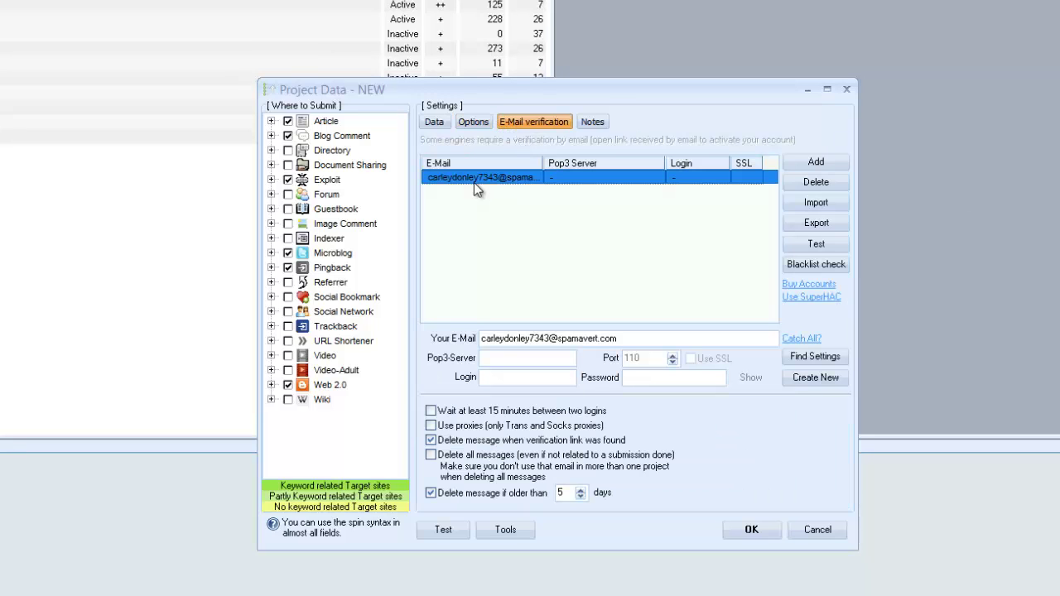
left_click(832, 183)
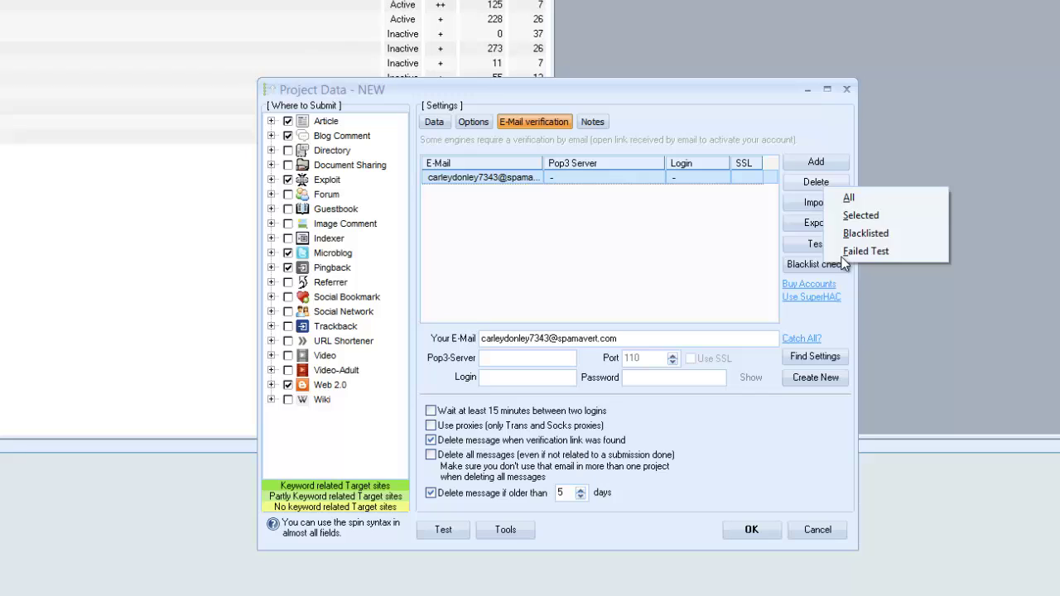
left_click(860, 212)
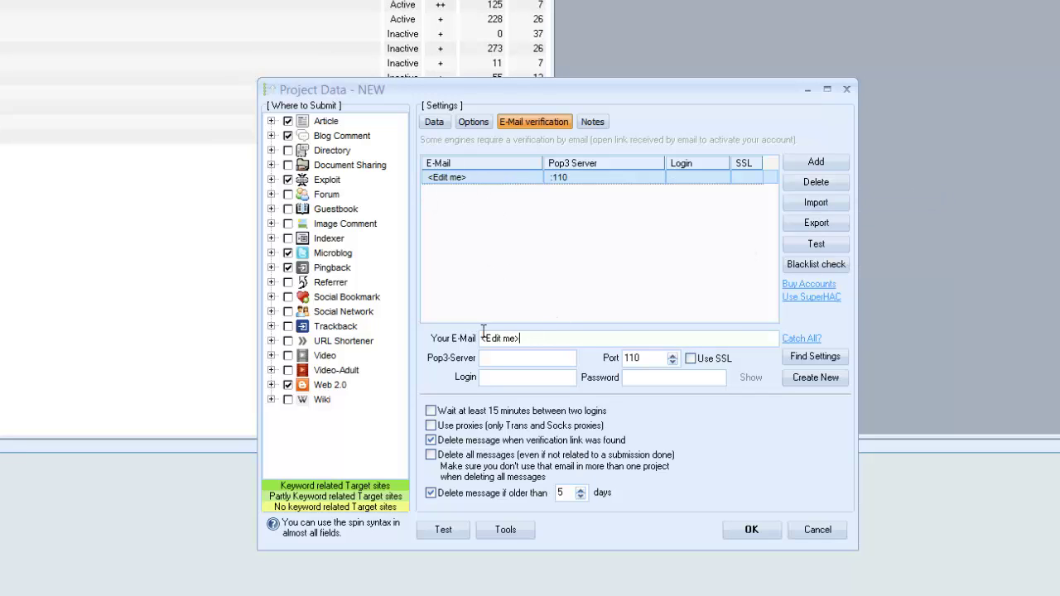
left_click_drag(484, 332, 556, 417)
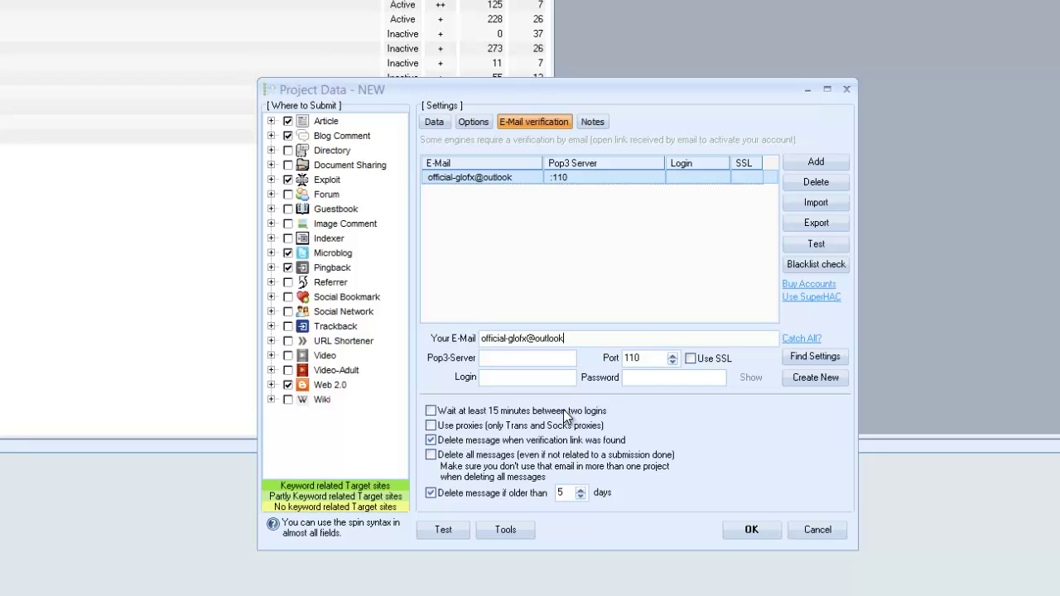
left_click_drag(598, 335, 444, 336)
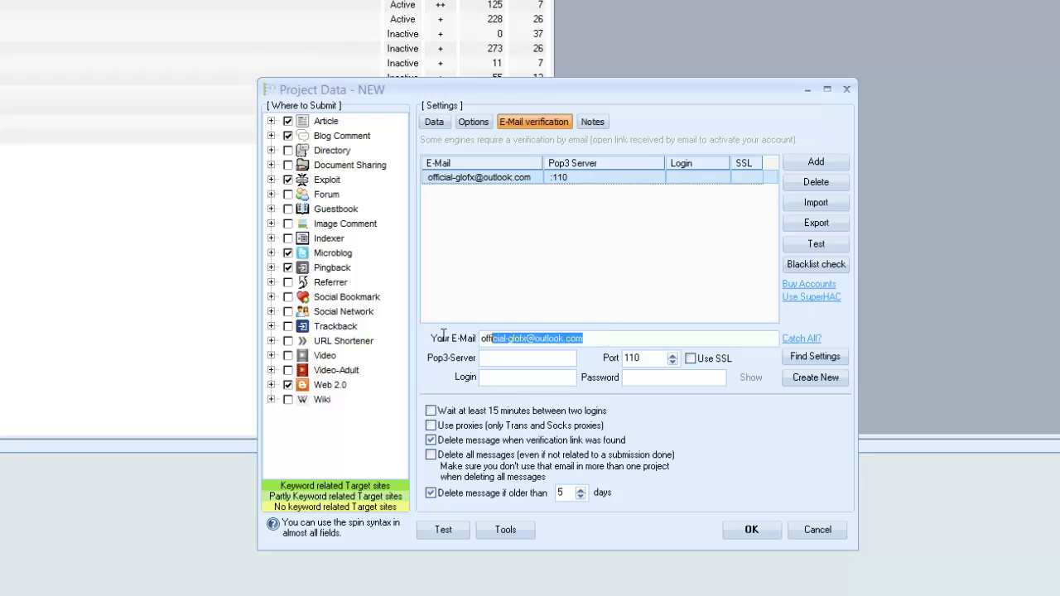
key("ctrl+c")
left_click(518, 377)
key("ctrl+v")
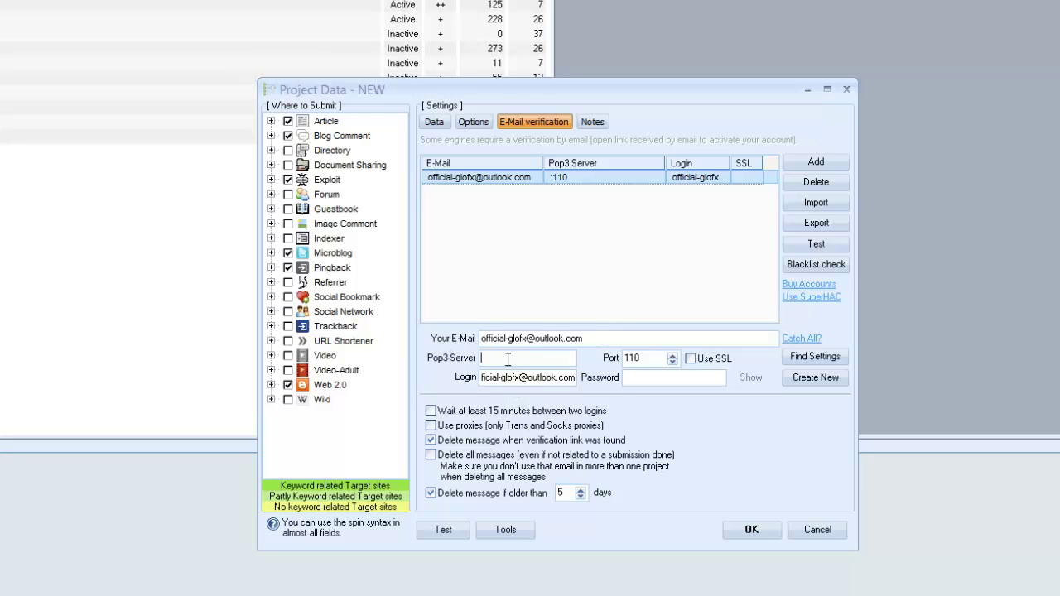
- Set the POP3 server to pop3.live.com on port 995
left_click(499, 358)
type("pop3.live.com")
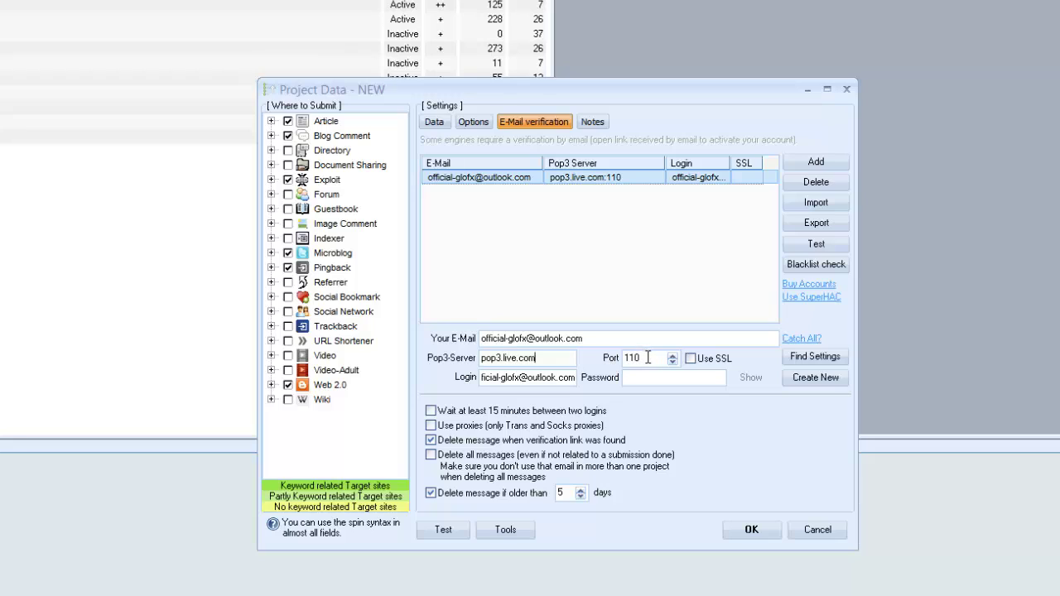
double_click(647, 358)
type("995")
- Test all e-mail accounts and dismiss the authentication-failed error
left_click(813, 246)
left_click(824, 260)
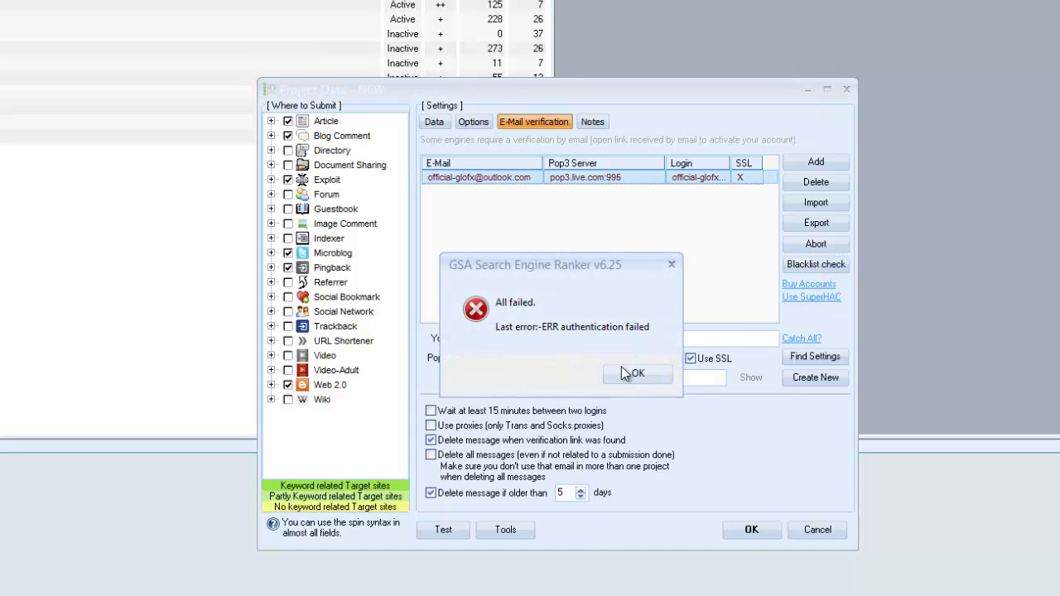
left_click(626, 369)
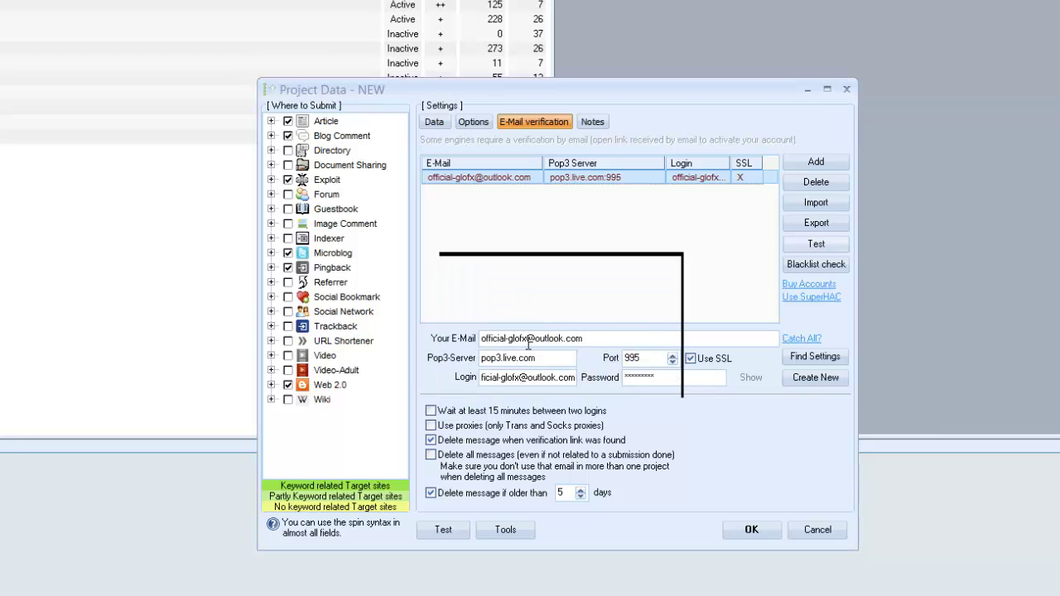
- Correct the username part of the Outlook address and paste it as the login
left_click_drag(528, 339, 402, 339)
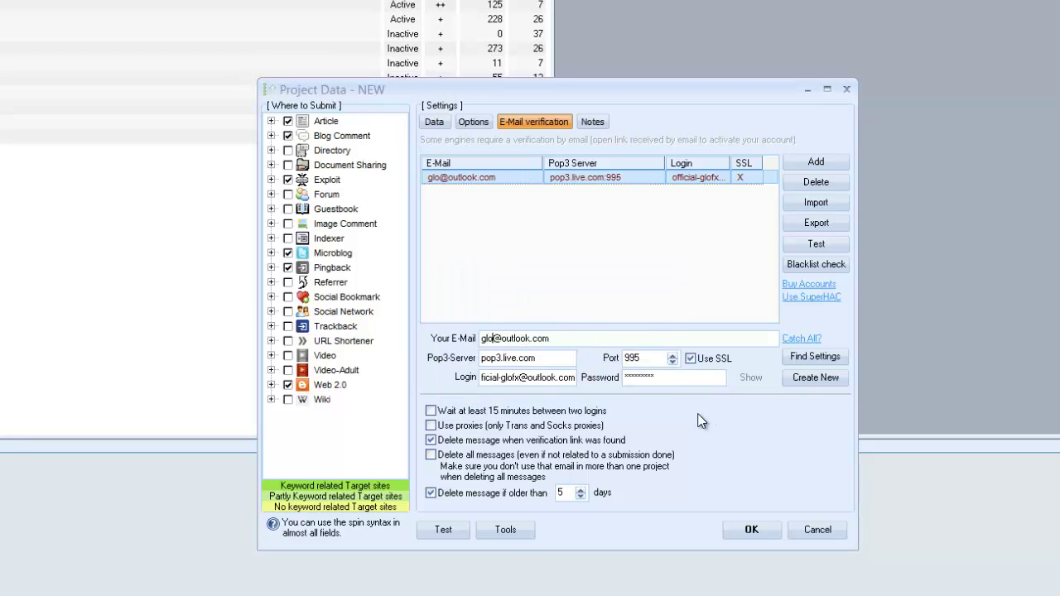
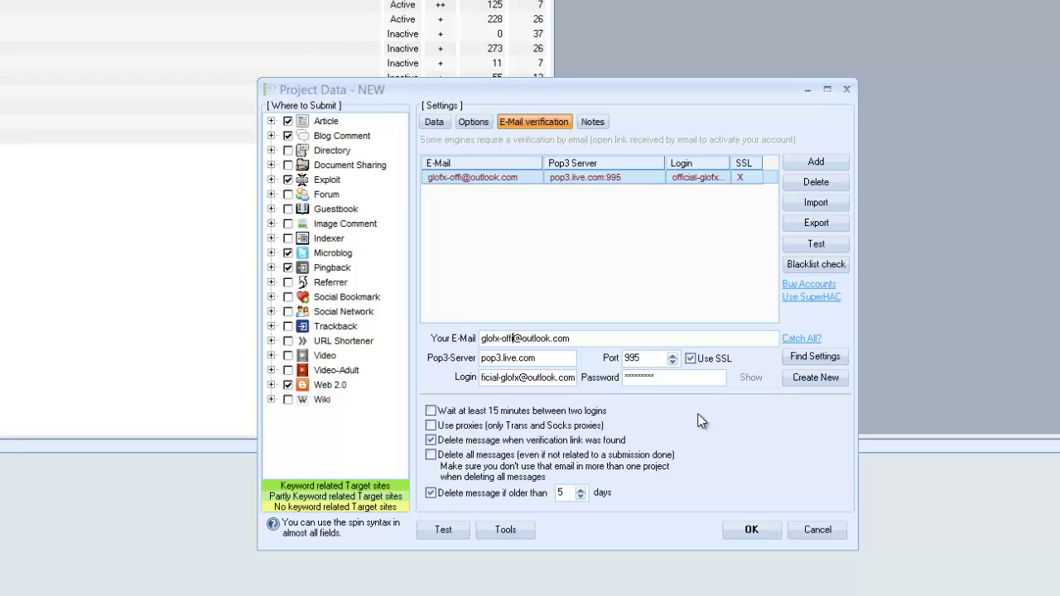
left_click_drag(578, 338, 437, 342)
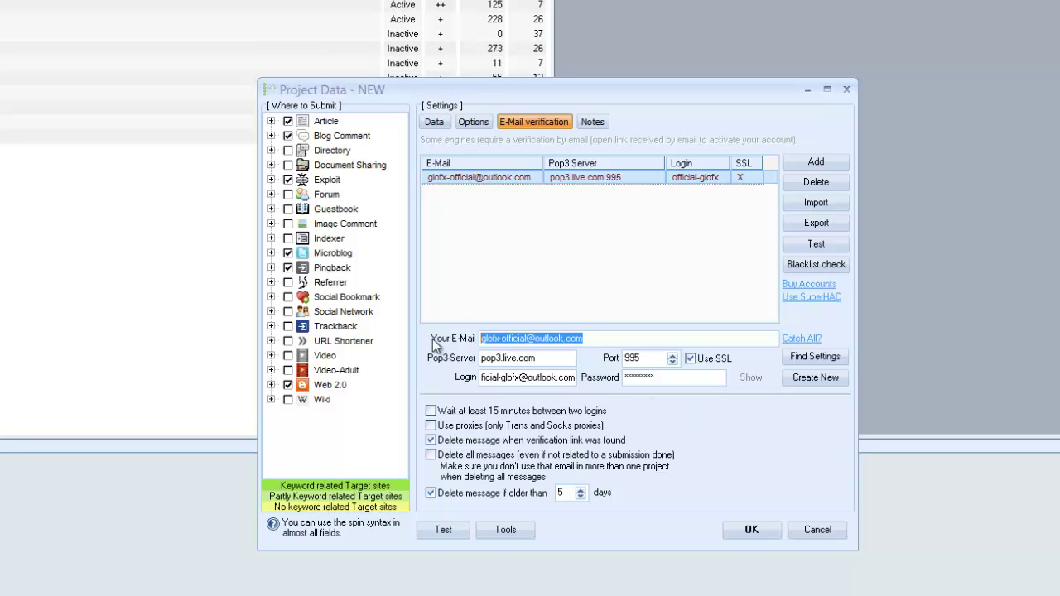
left_click(530, 376)
left_click_drag(571, 378, 479, 377)
key("ctrl+v")
- Retest all e-mail accounts and confirm the 'All successful' message
left_click(839, 246)
left_click(846, 253)
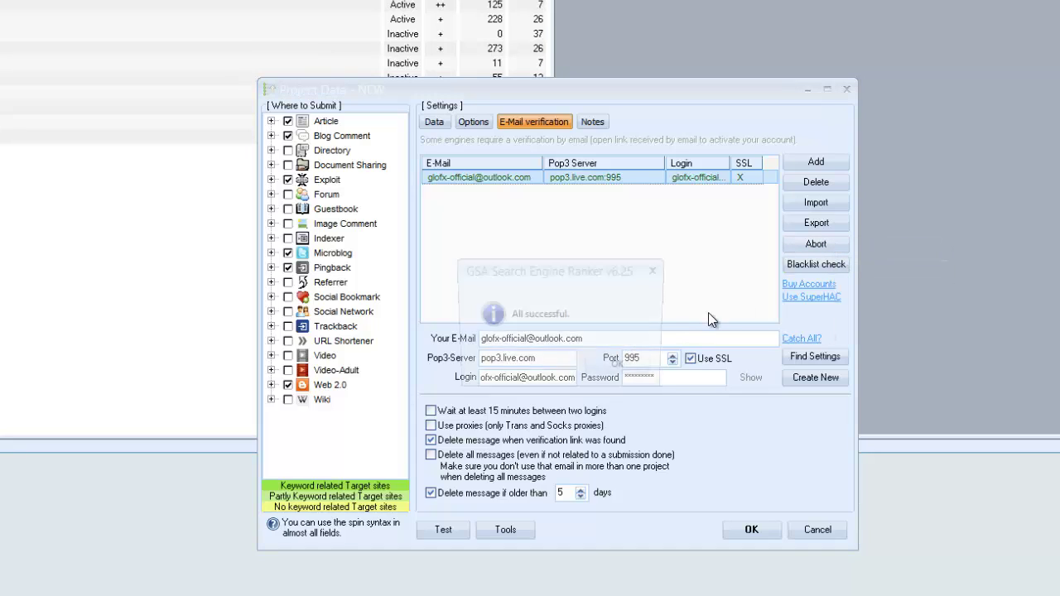
left_click(619, 374)
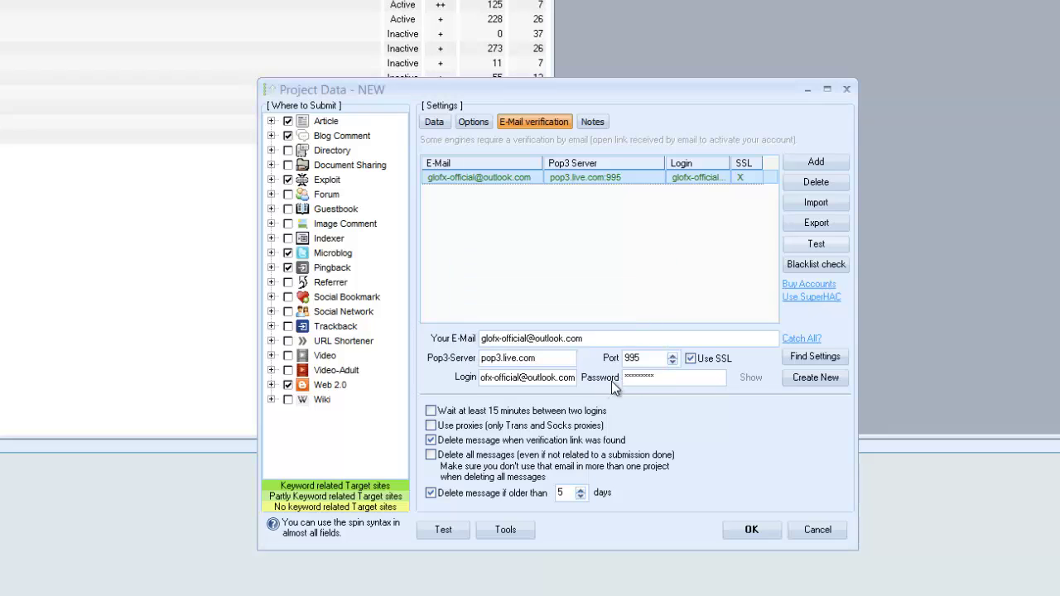
- Review the keyword and anchor text settings on the Data tab, then go back to Options
left_click(434, 122)
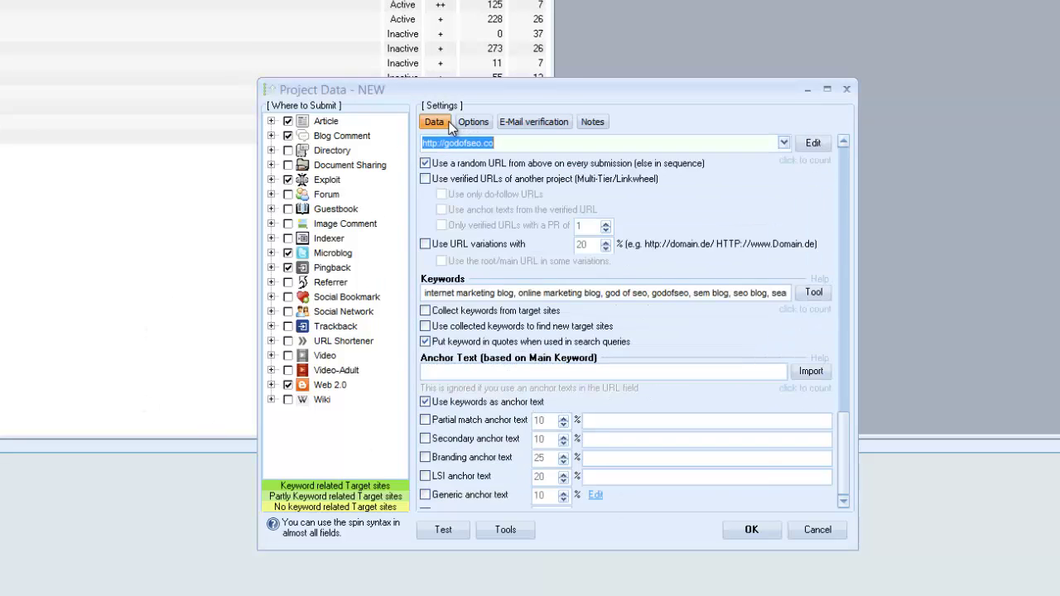
left_click(473, 121)
left_click(434, 122)
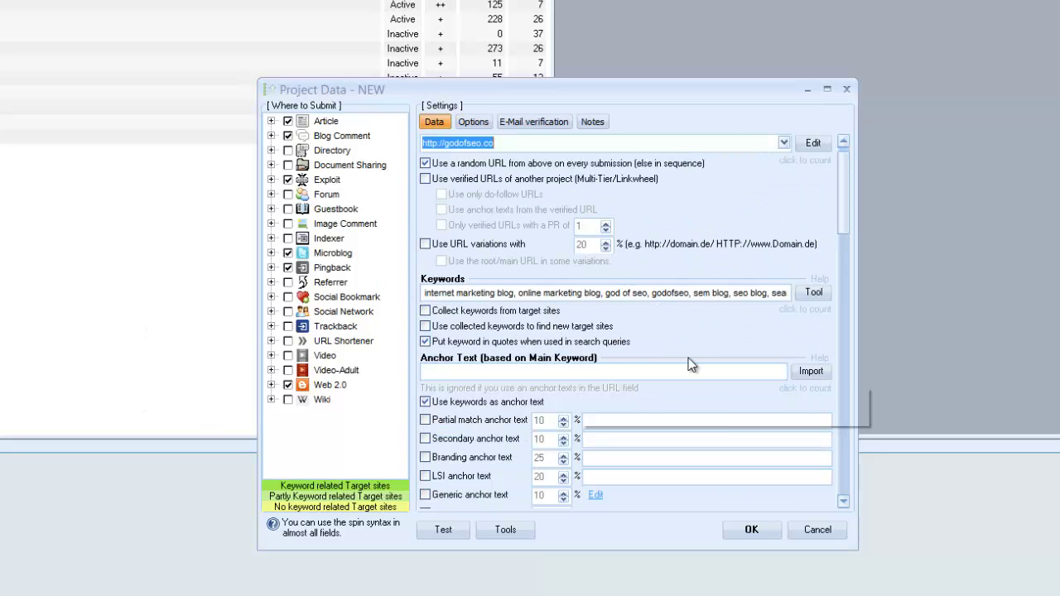
left_click_drag(845, 218, 846, 230)
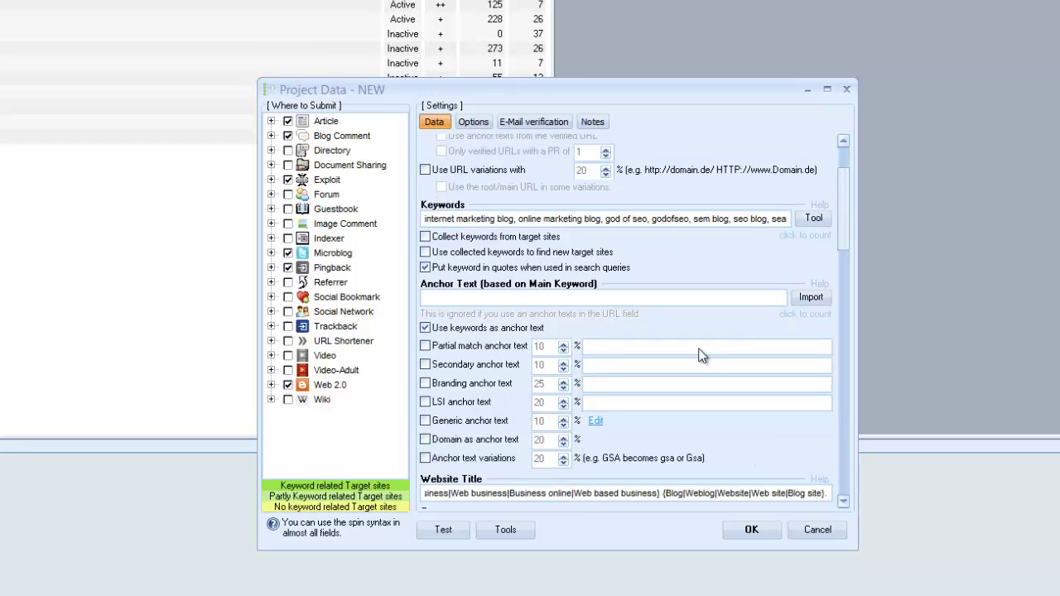
mouse_move(479, 373)
left_click_drag(845, 223, 845, 202)
left_click(476, 124)
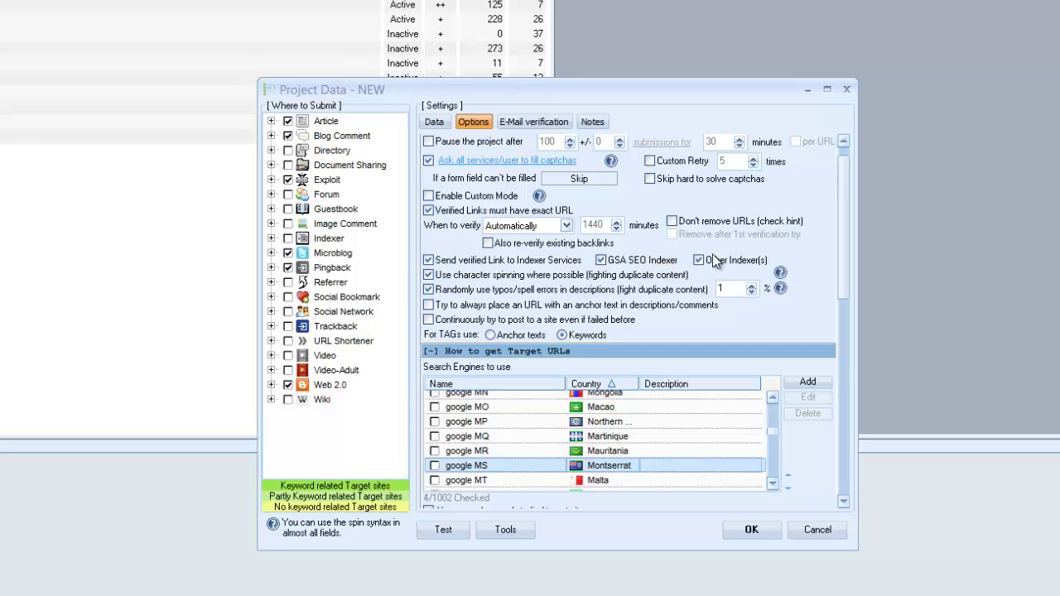
- Save the godofseo.co2 project, set its priority to ++, and start it
left_click(748, 530)
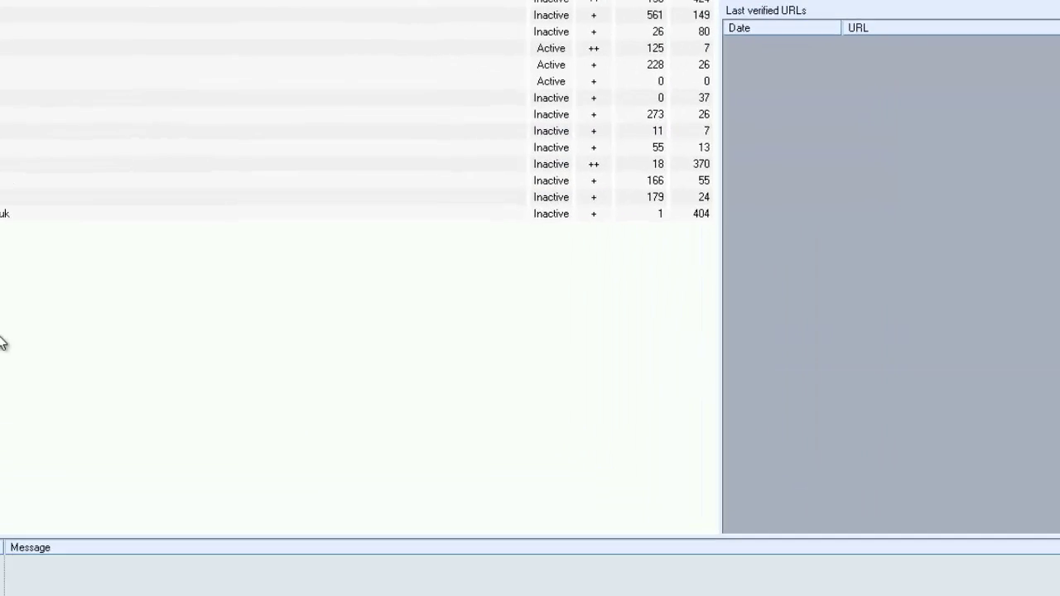
left_click(154, 157)
left_click(151, 176)
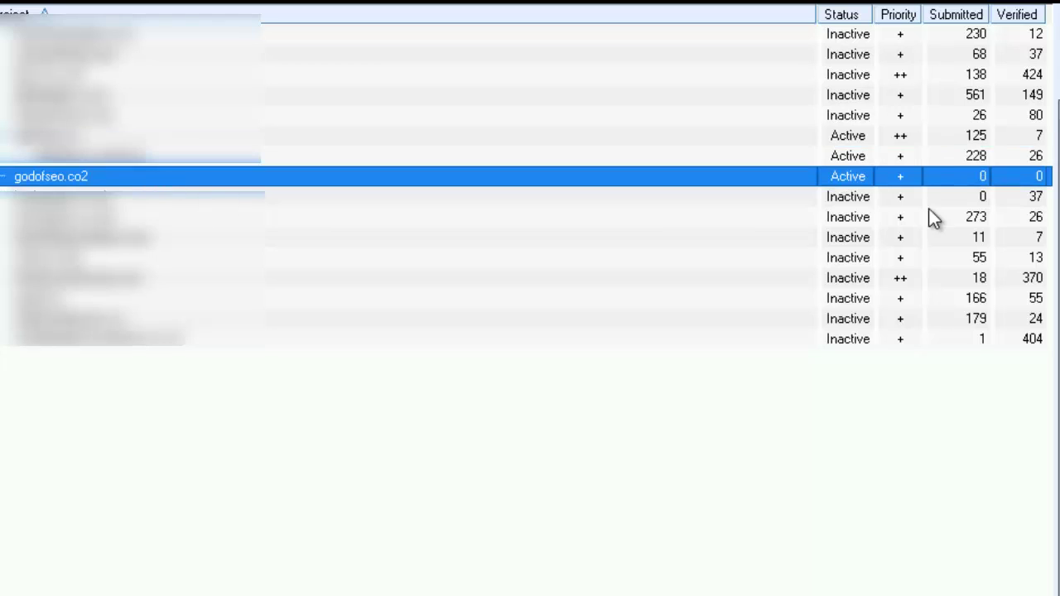
left_click(891, 181)
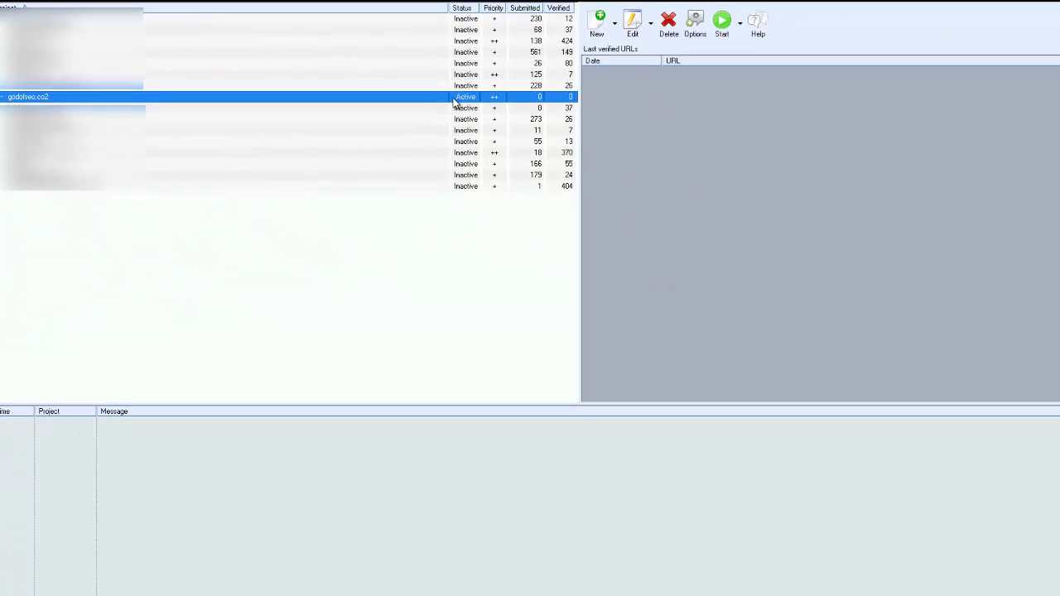
left_click(722, 23)
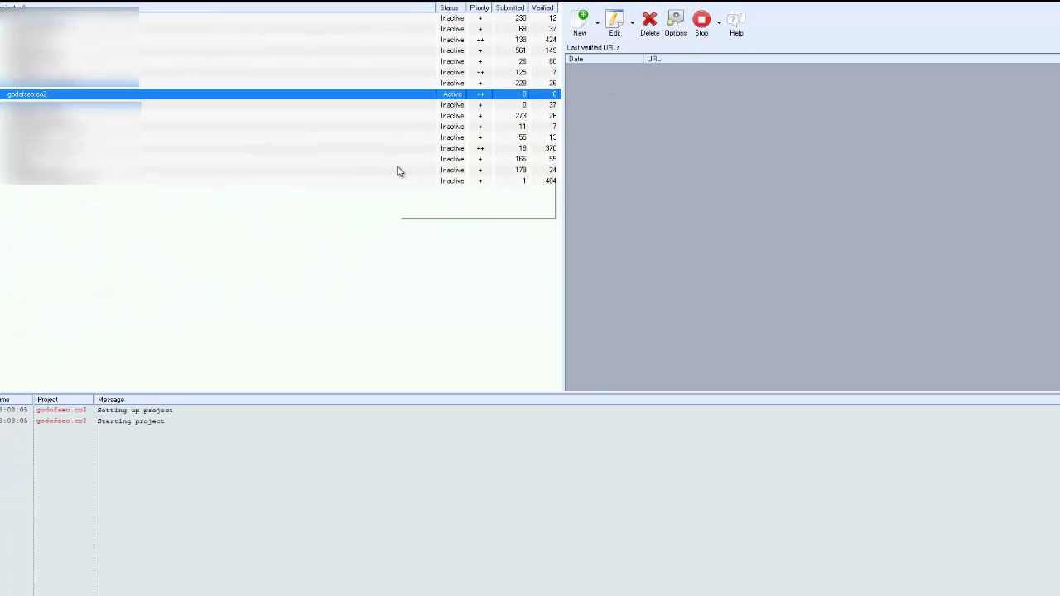